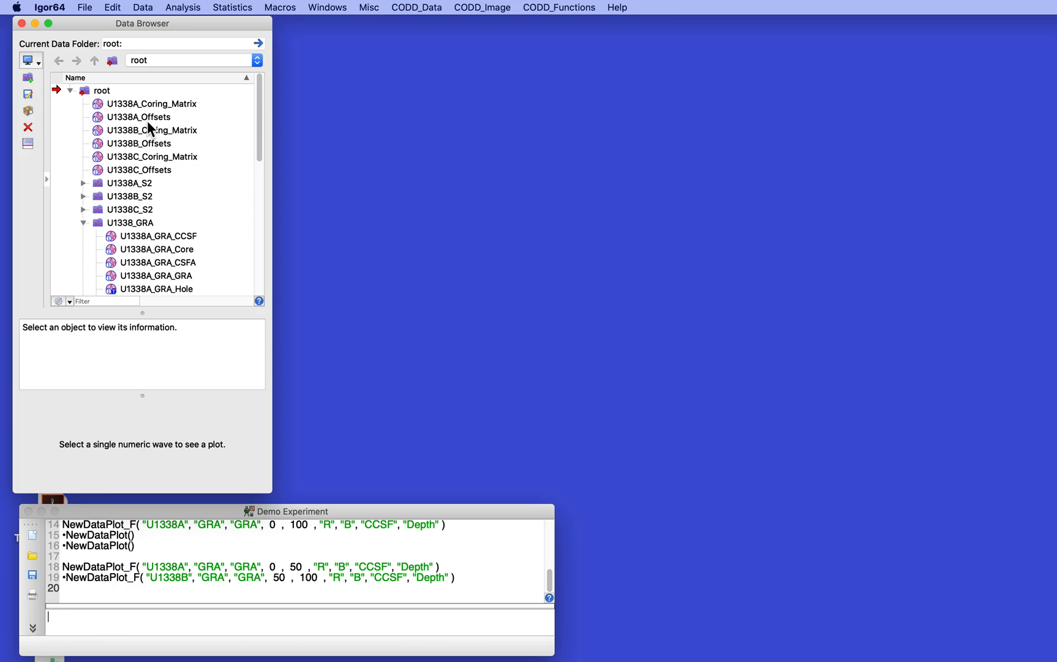
- Examine the contents of the U1338A_S2, U1338_GRA and U1338_MS data folders and collapse them again
click(83, 182)
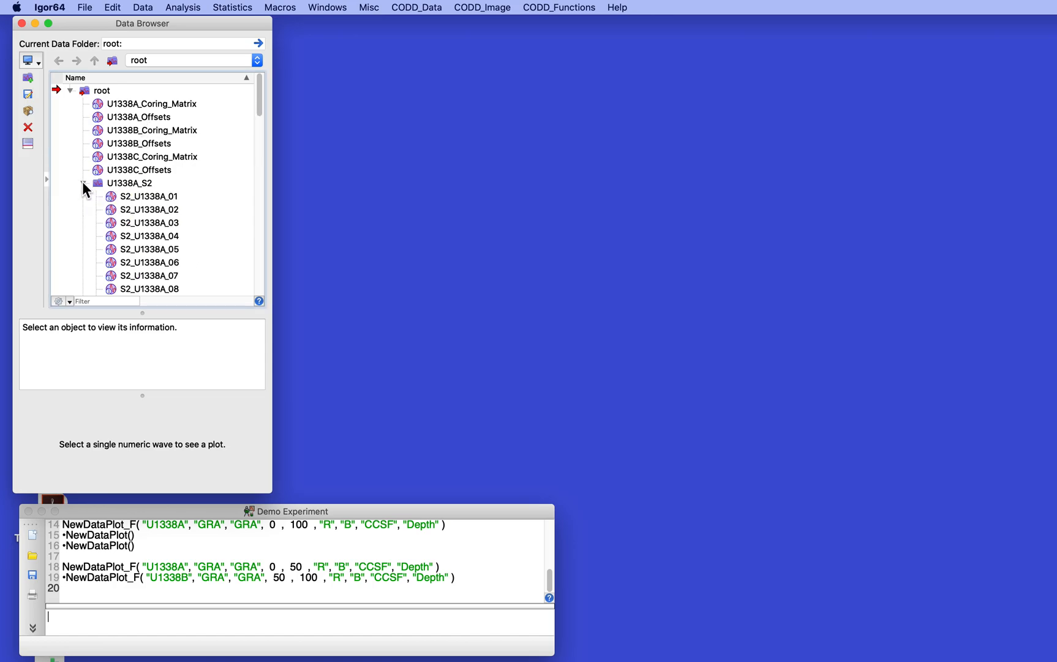
click(83, 183)
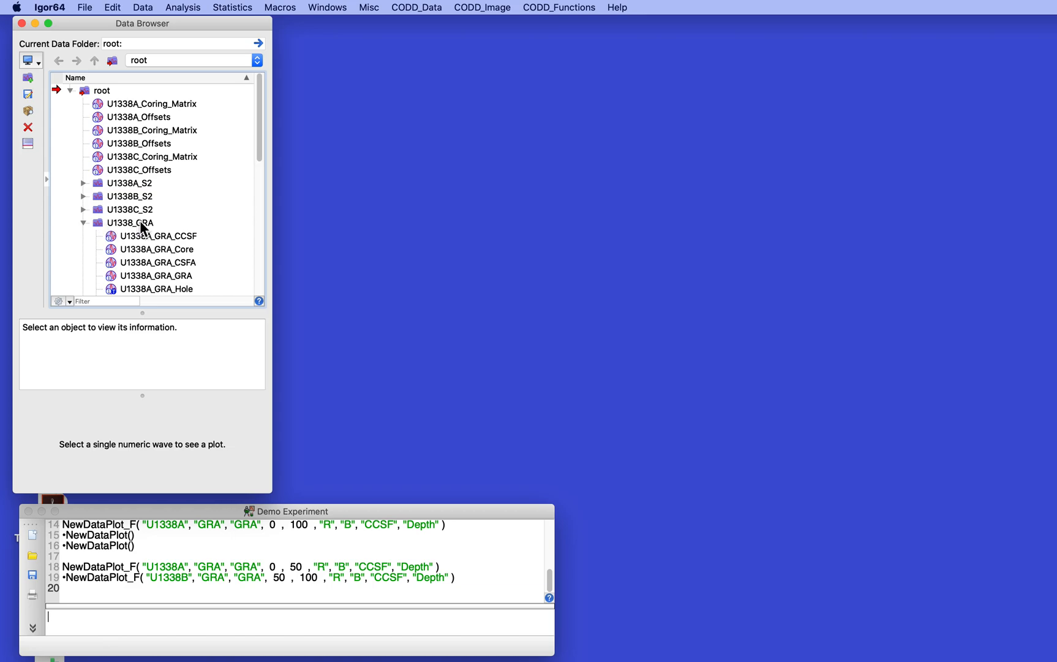
scroll(164, 218, down, 4)
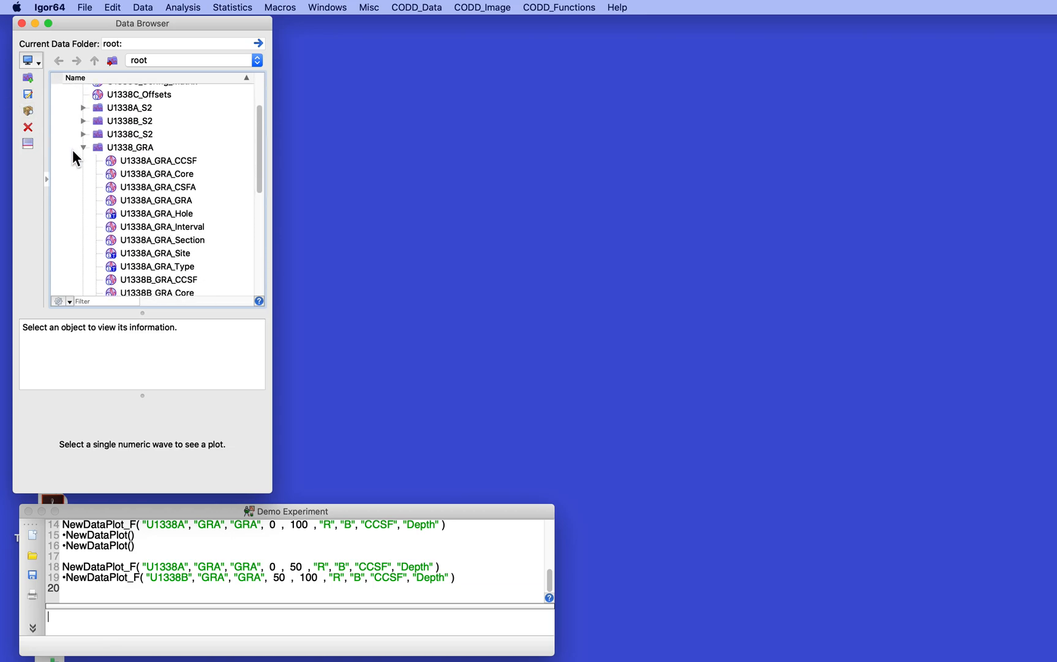
click(82, 147)
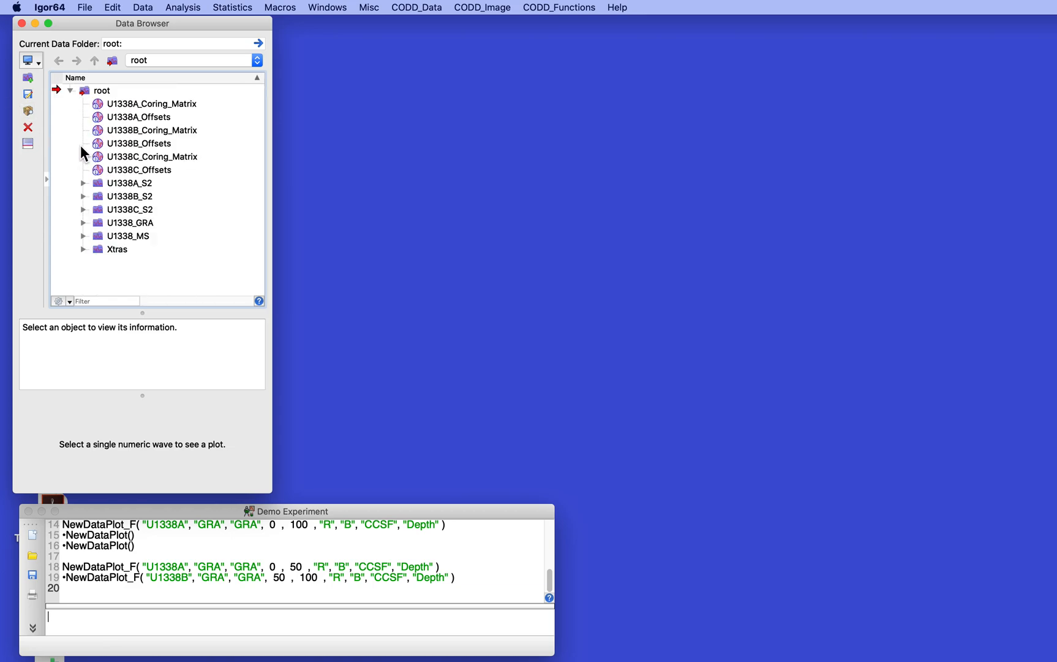
click(83, 235)
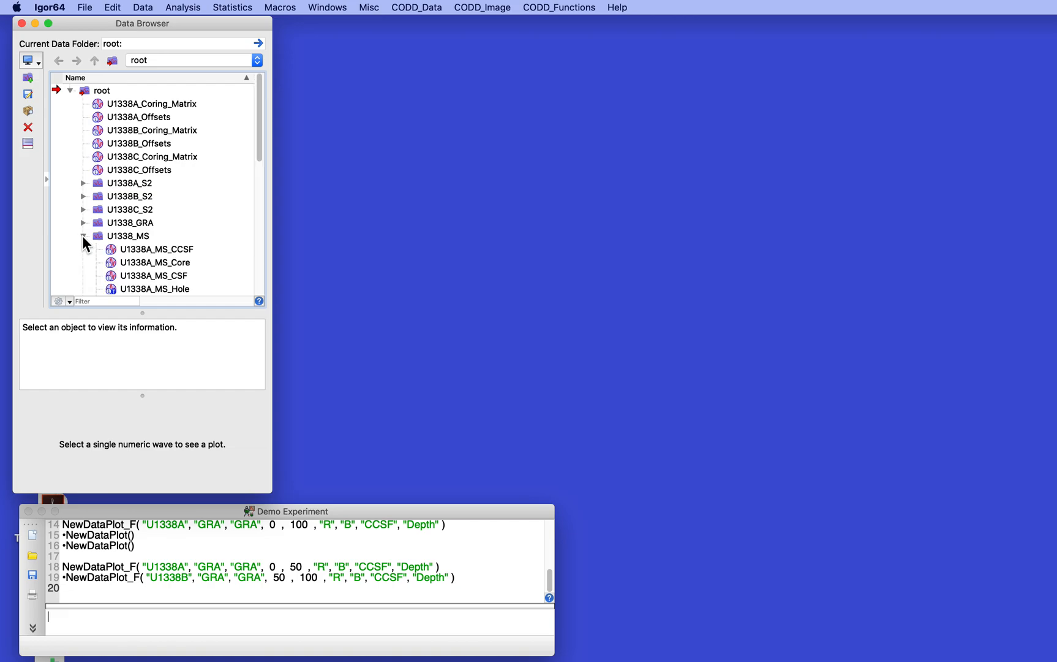
click(84, 236)
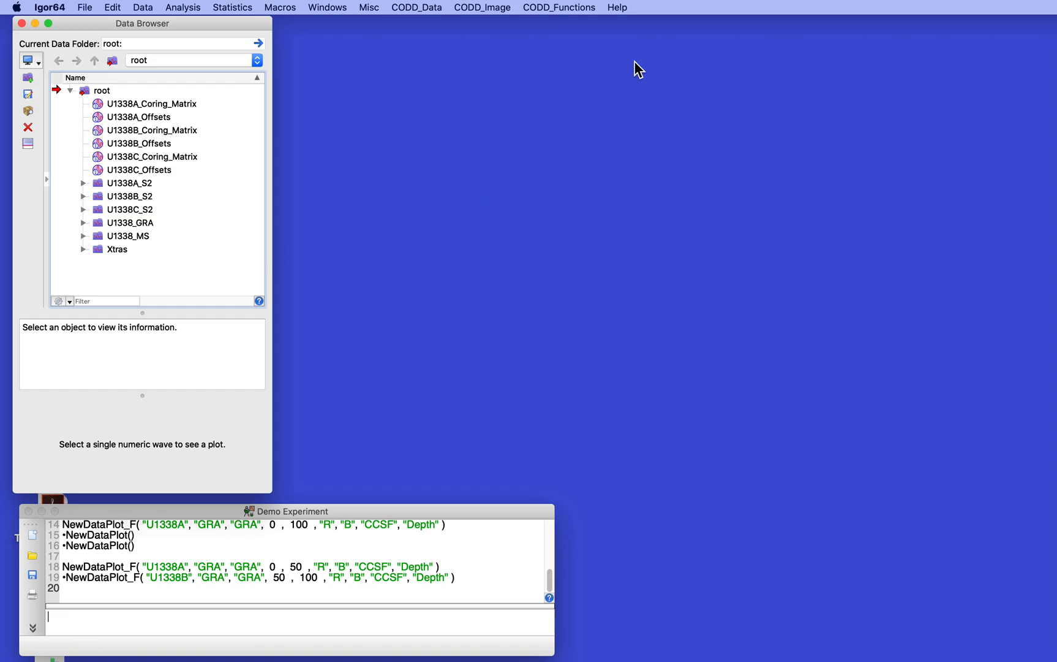
click(422, 7)
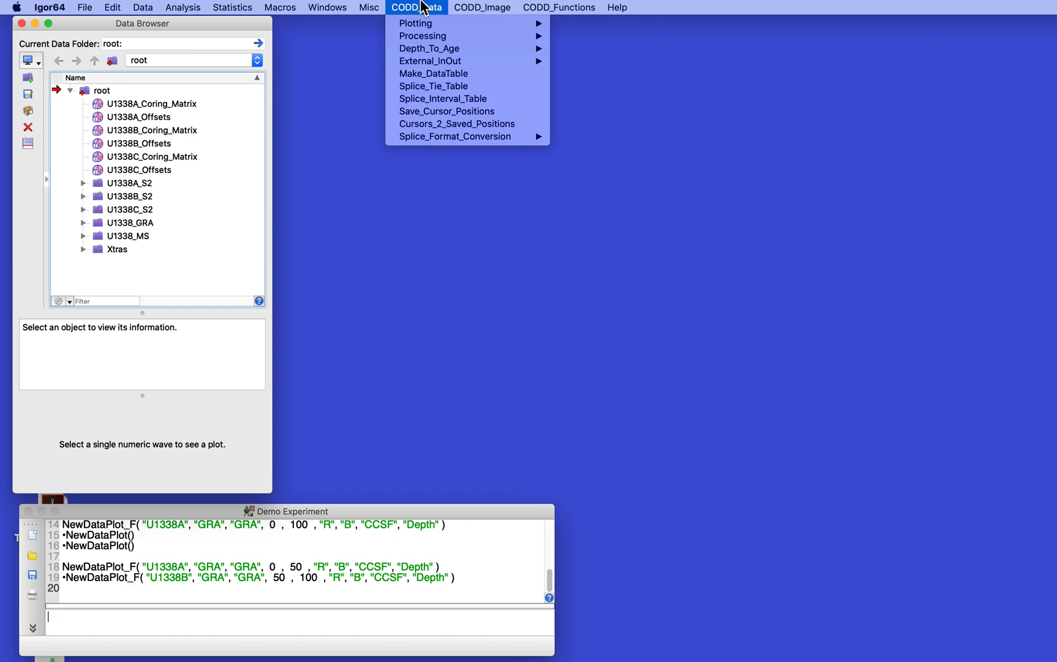
mouse_move(421, 25)
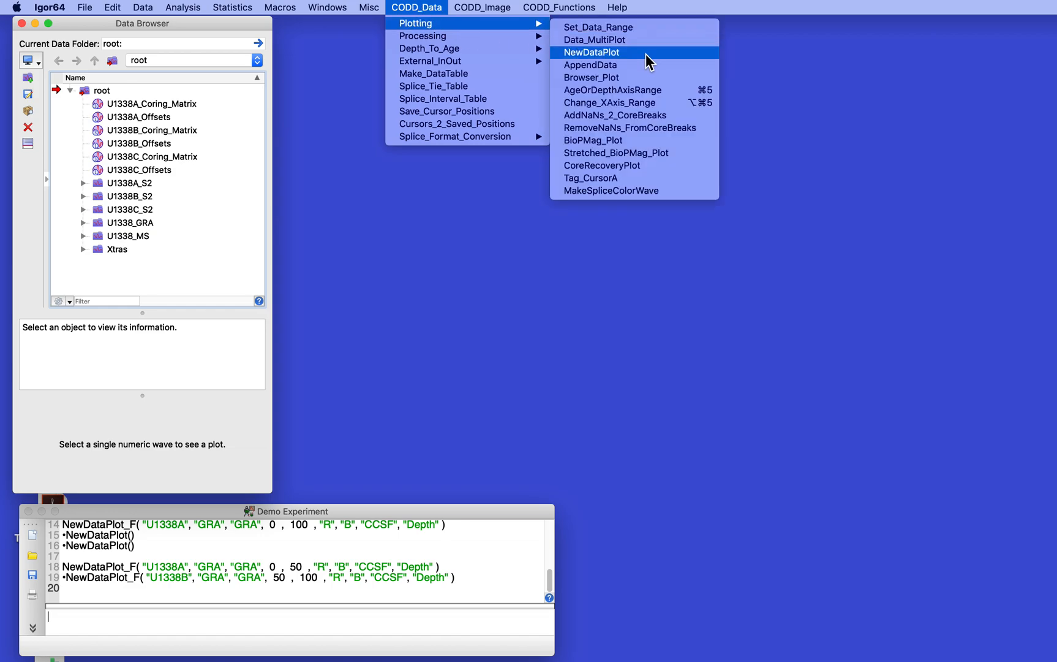
click(597, 58)
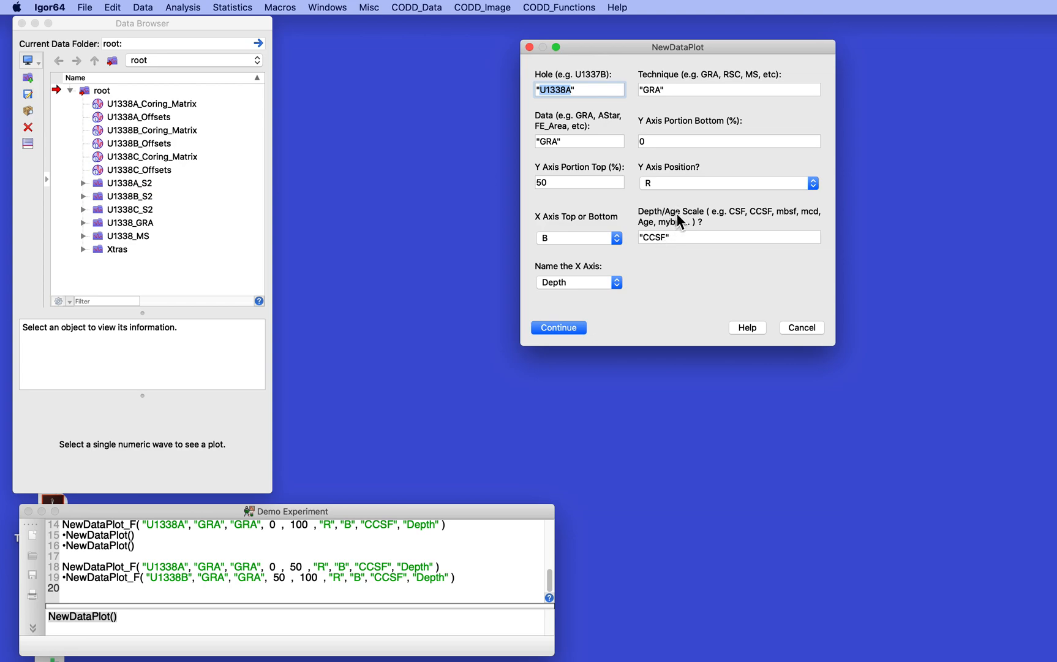
click(586, 282)
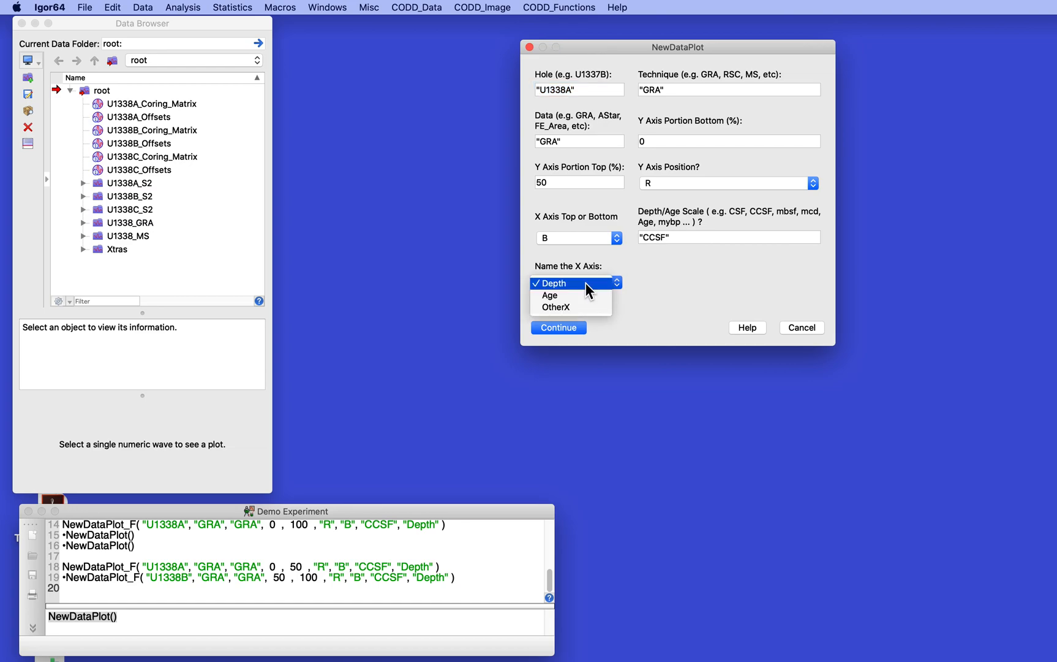
click(559, 307)
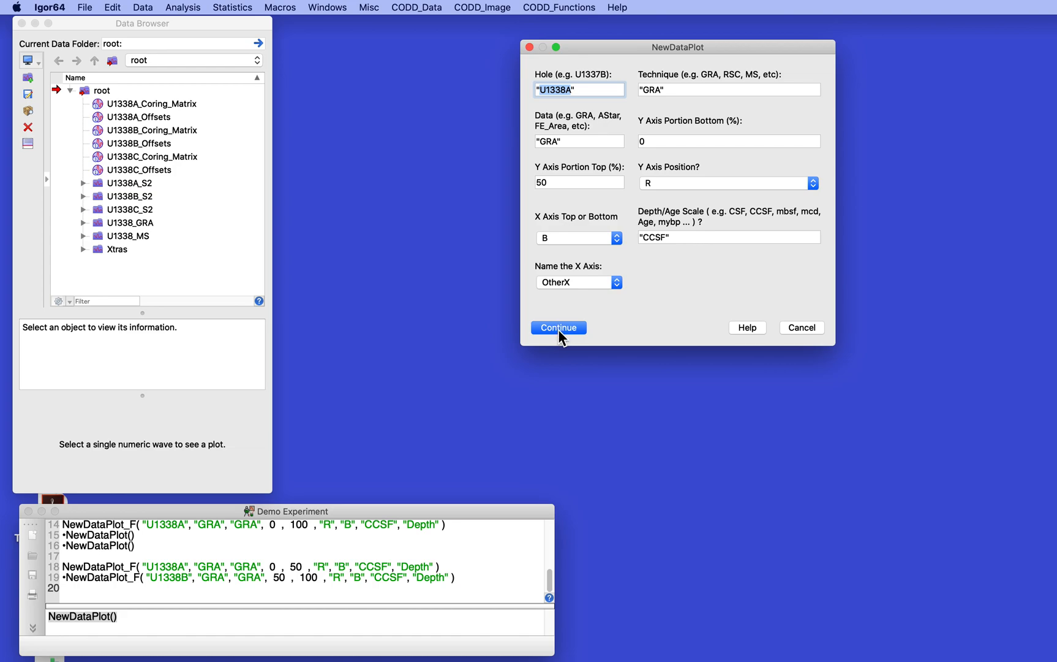
click(558, 328)
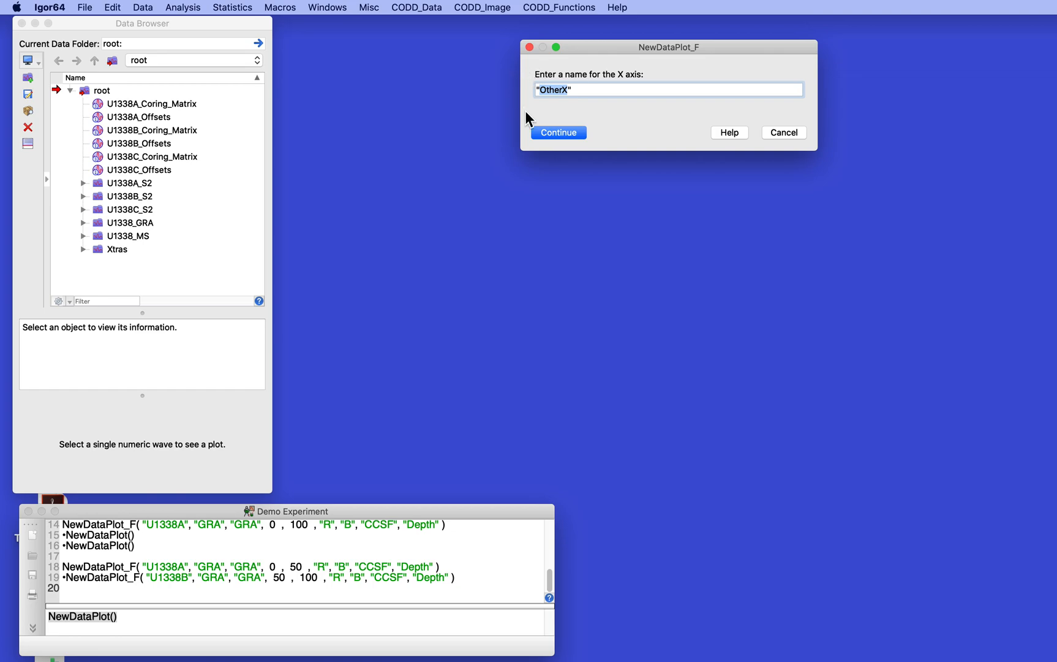
click(787, 133)
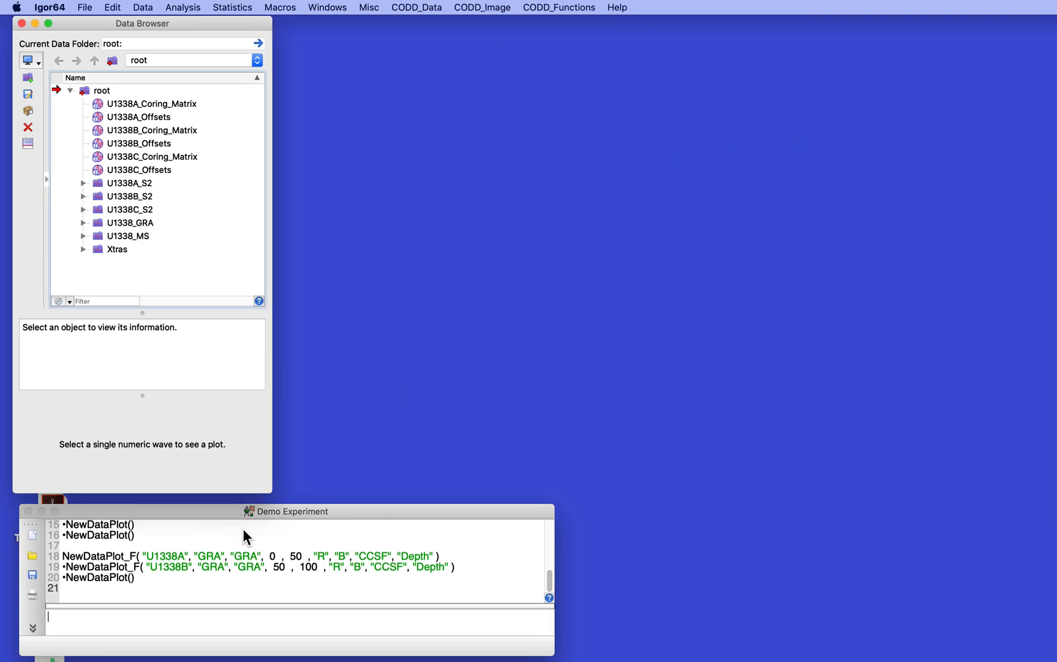
- Create a NewDataPlot of U1338A GRA data on the CCSF scale with the X axis named Depth, and shrink the graph window to fit the screen
click(395, 7)
mouse_move(429, 29)
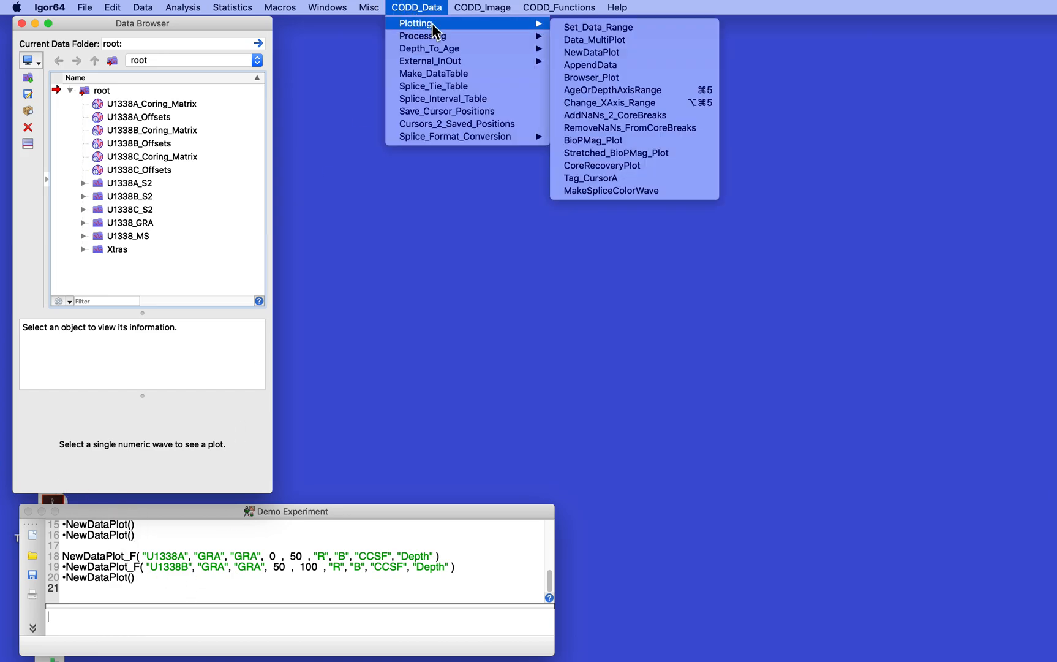
click(600, 52)
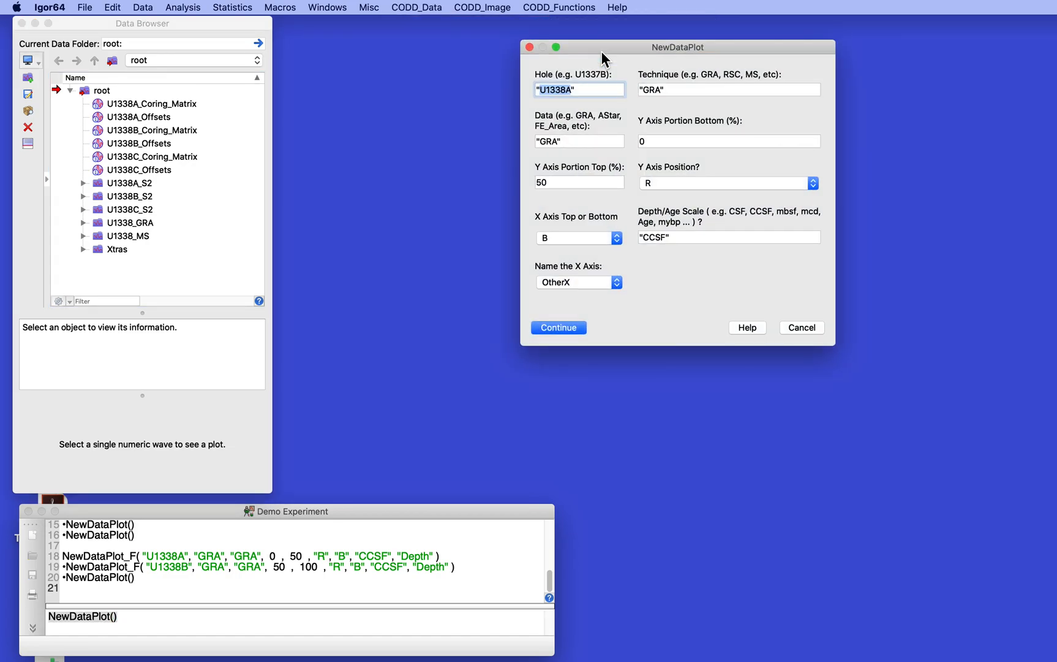
click(559, 283)
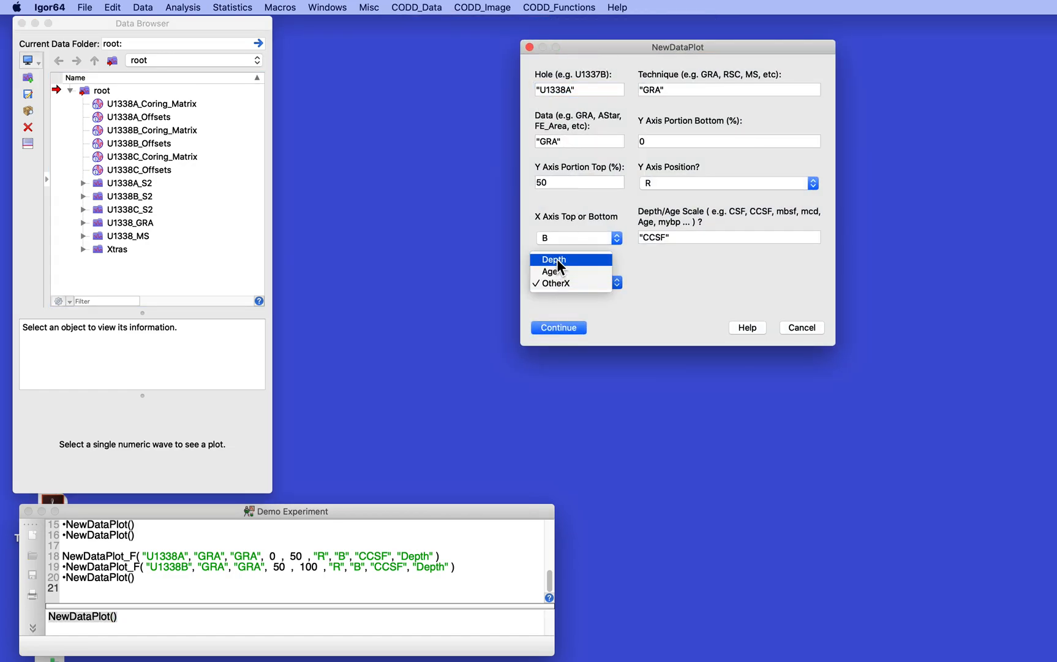
click(557, 259)
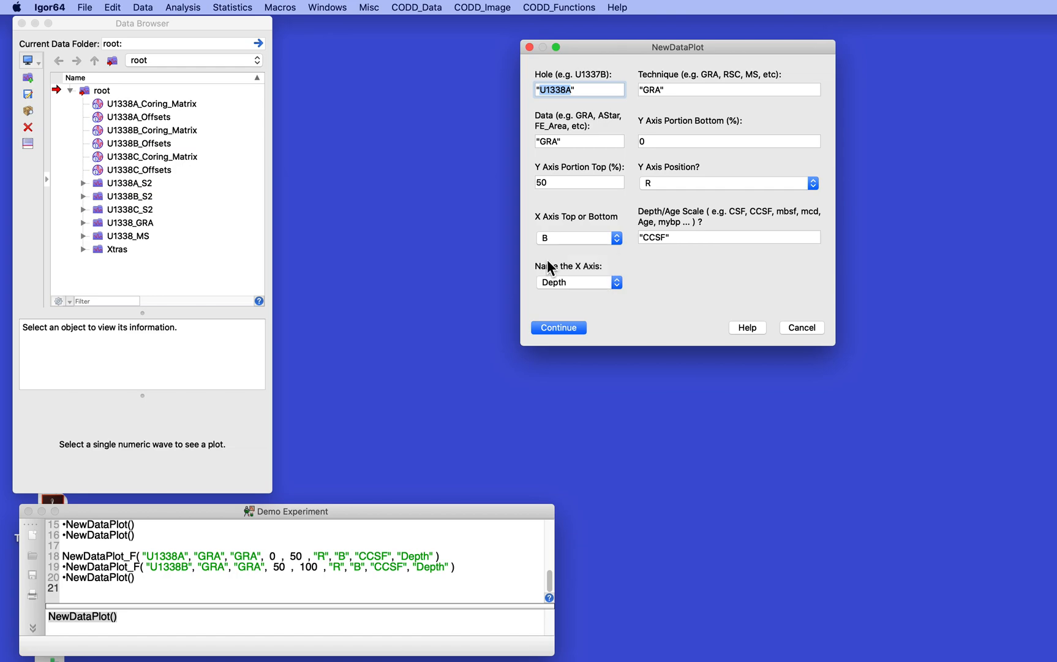
click(559, 327)
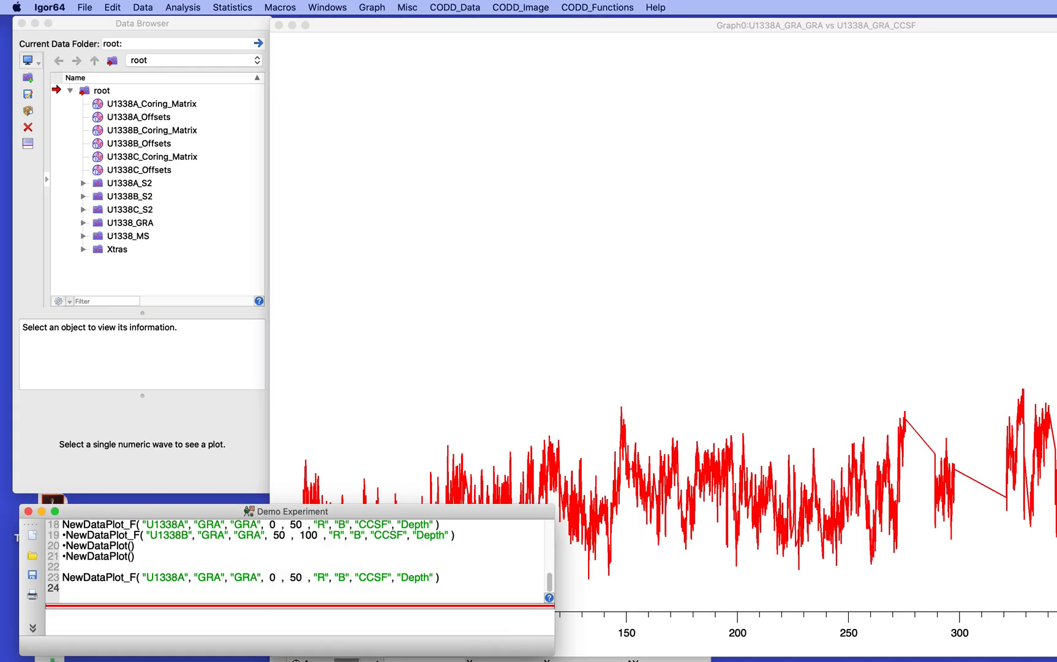
drag(1054, 659, 959, 280)
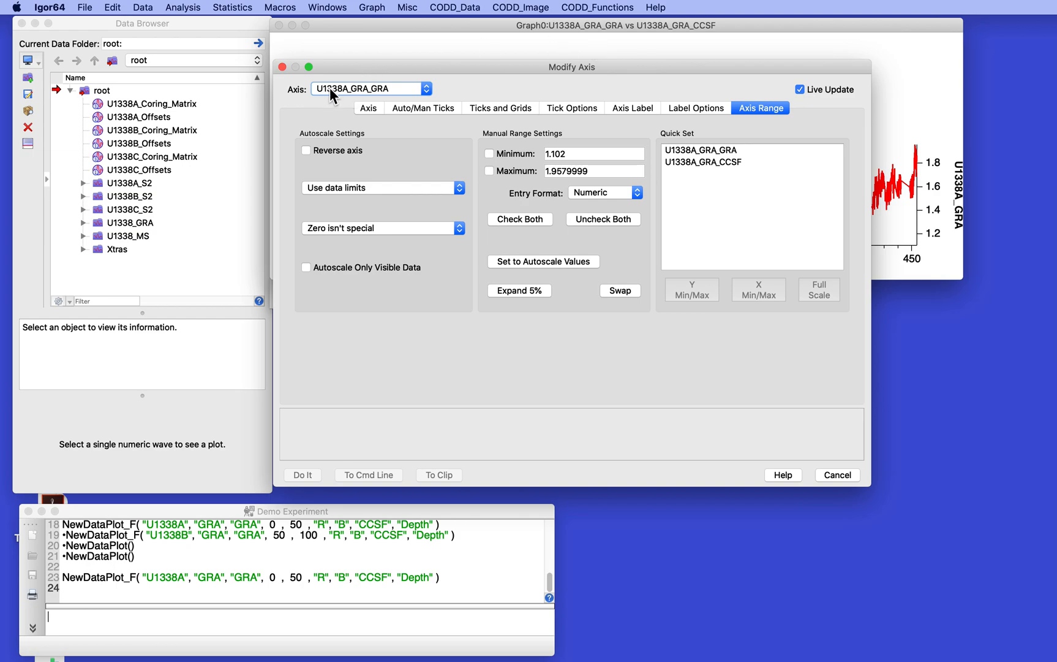
- Review the axes available for the graph in the Modify Axis settings and leave without changes
click(424, 90)
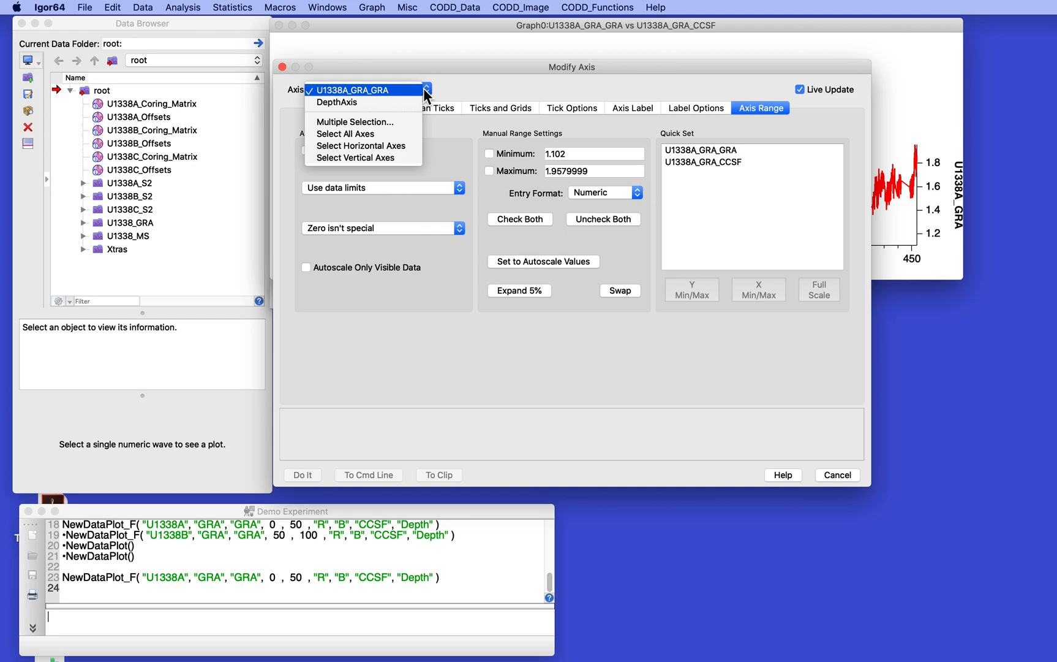
click(340, 89)
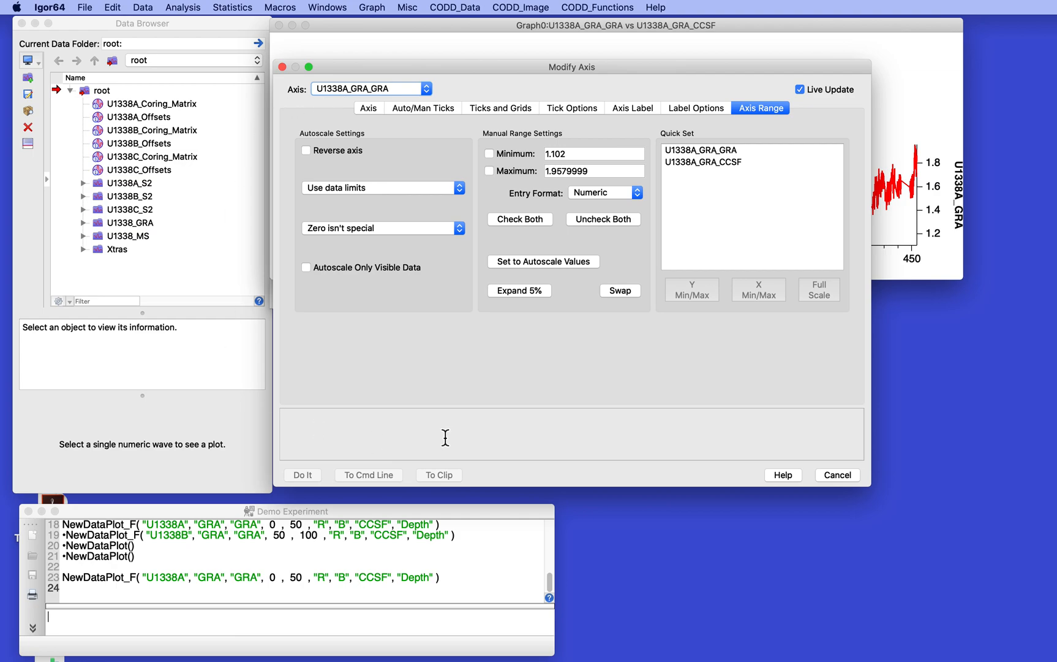
click(838, 475)
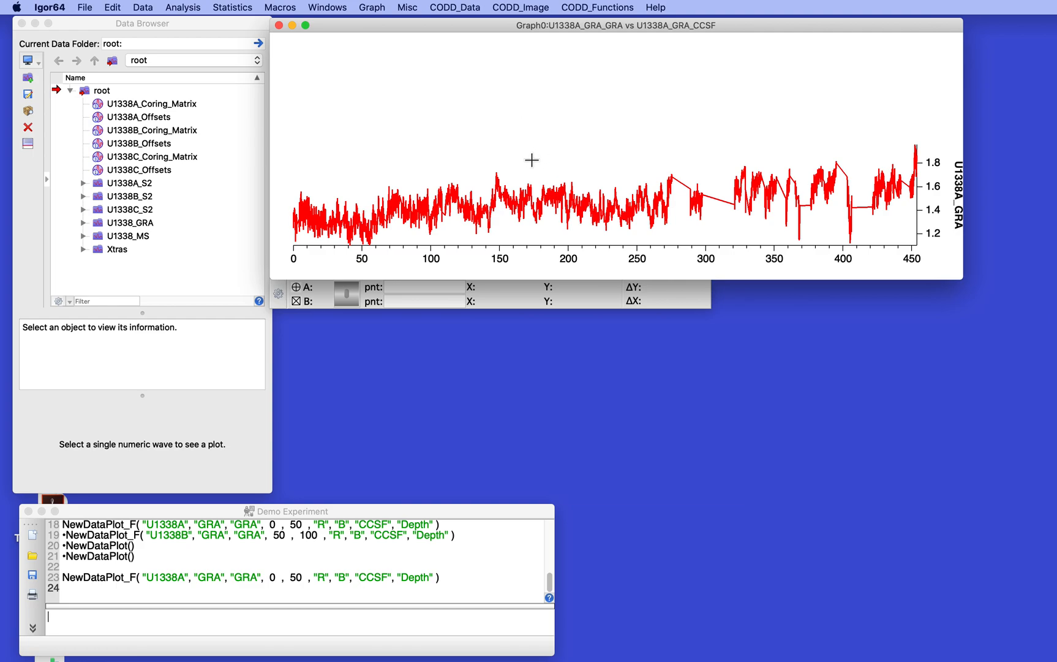
- Append U1338B GRA data to the graph on the Depth axis, using the Y axis portion from 50 to 100%
click(461, 7)
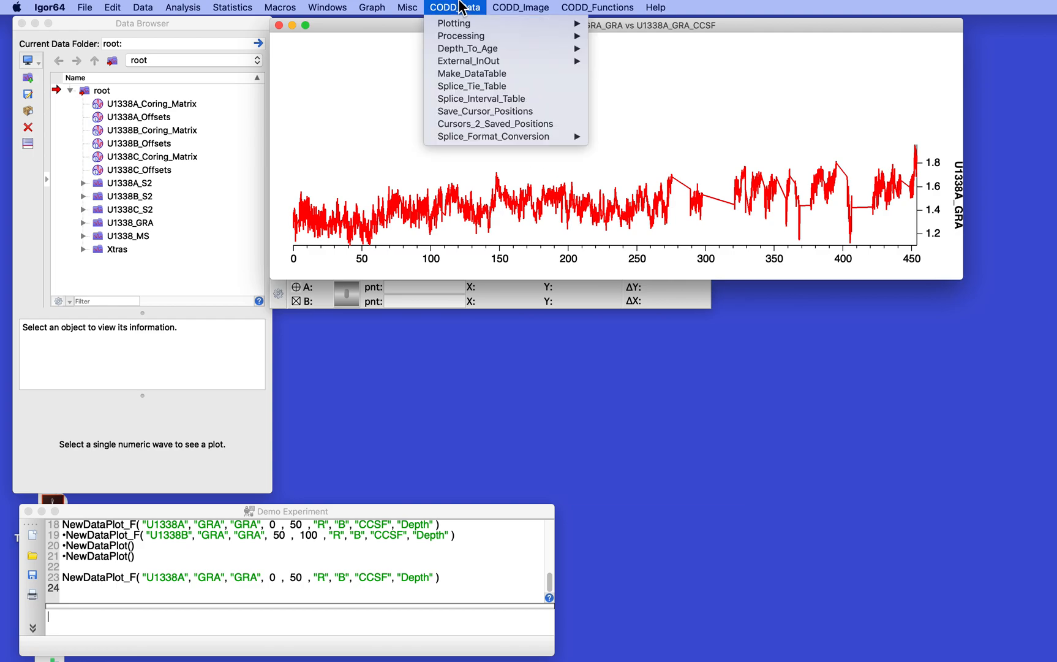
mouse_move(456, 22)
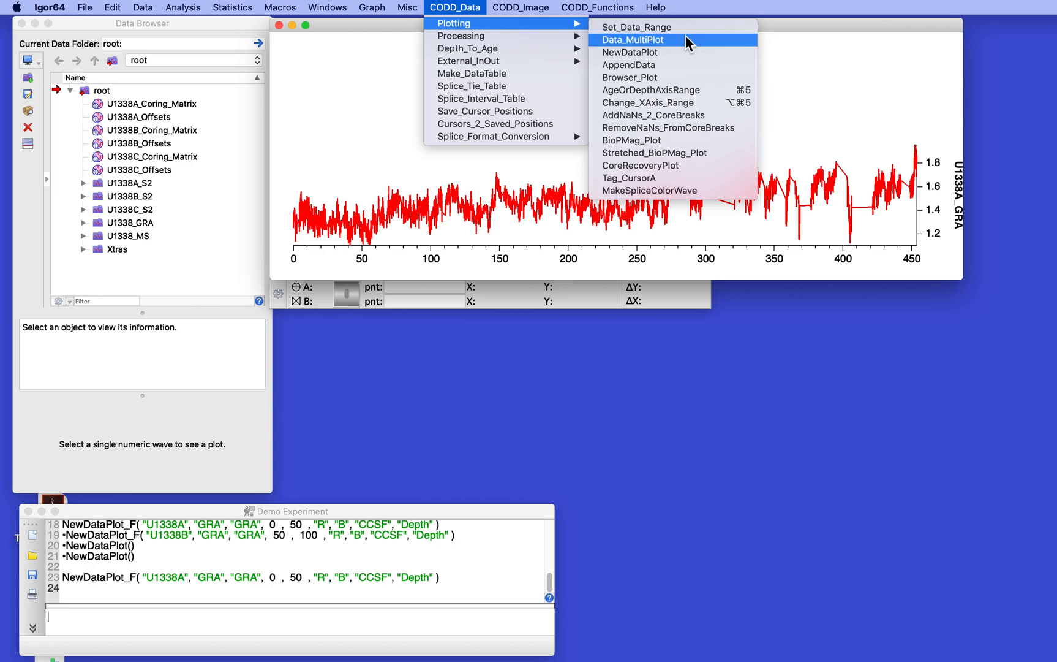
click(623, 64)
click(573, 91)
key(BackSpace)
text(B)
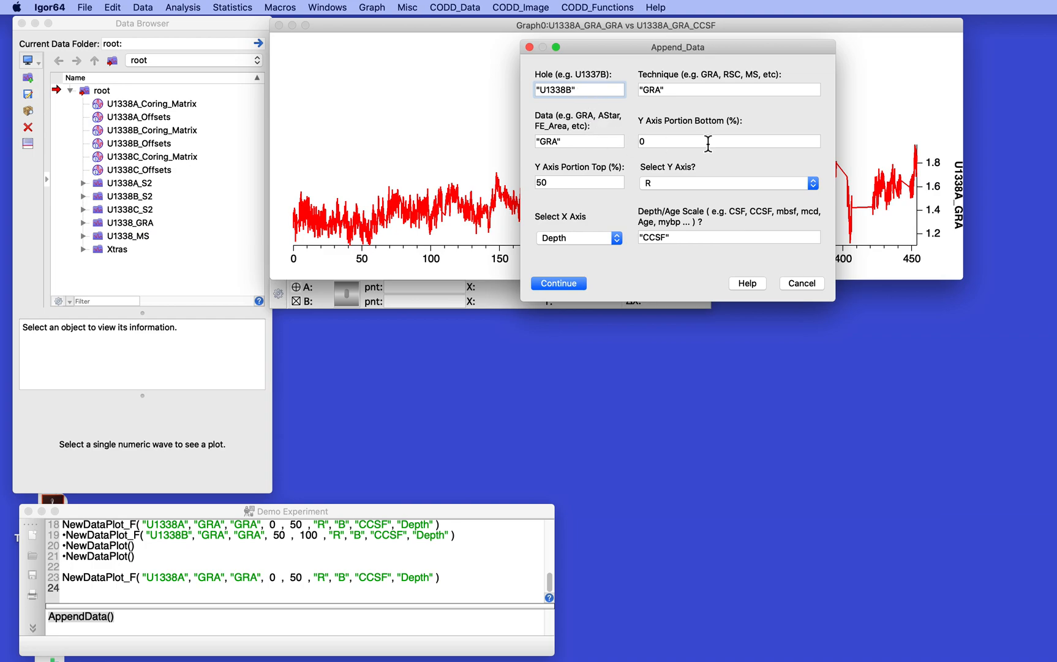
drag(708, 143, 638, 142)
text(50)
click(578, 182)
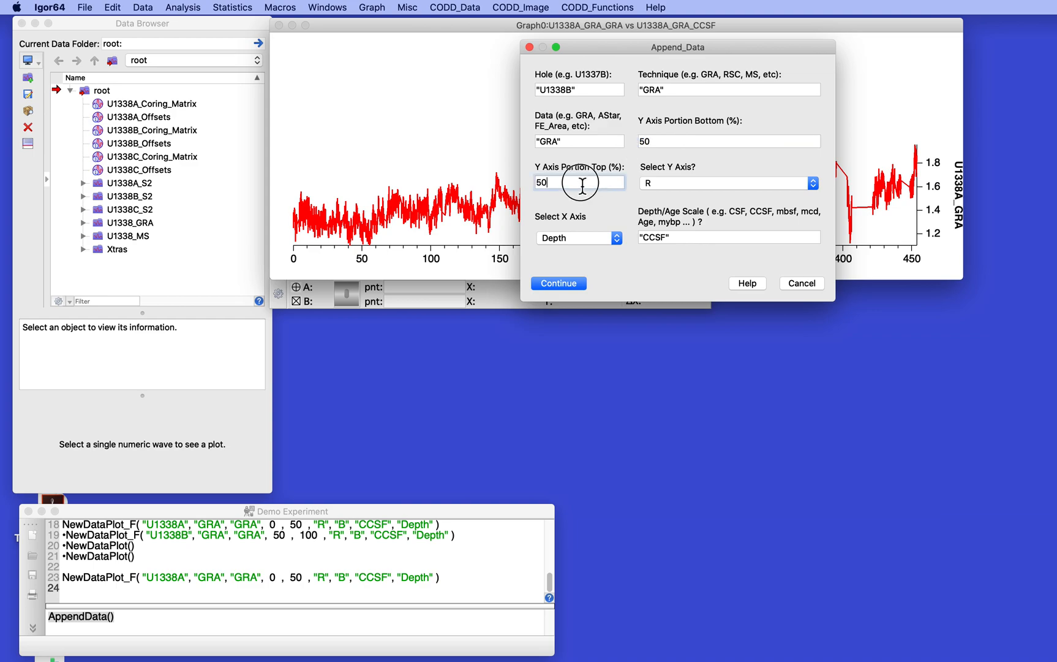
text(100)
click(572, 282)
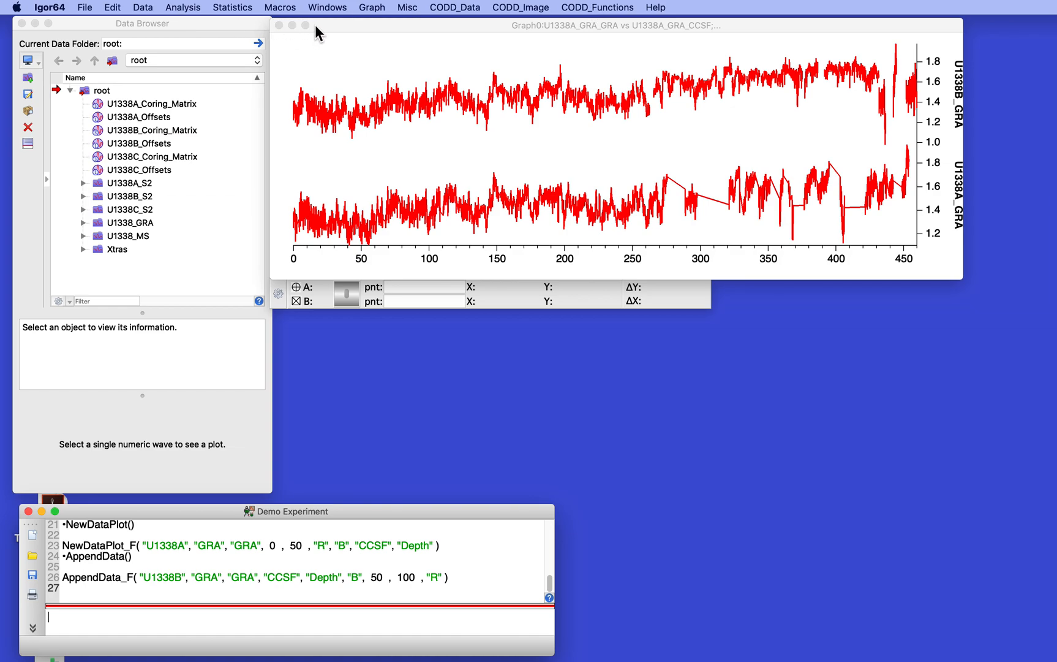
- Close the graph holding the U1338A and U1338B GRA curves
drag(355, 24, 370, 30)
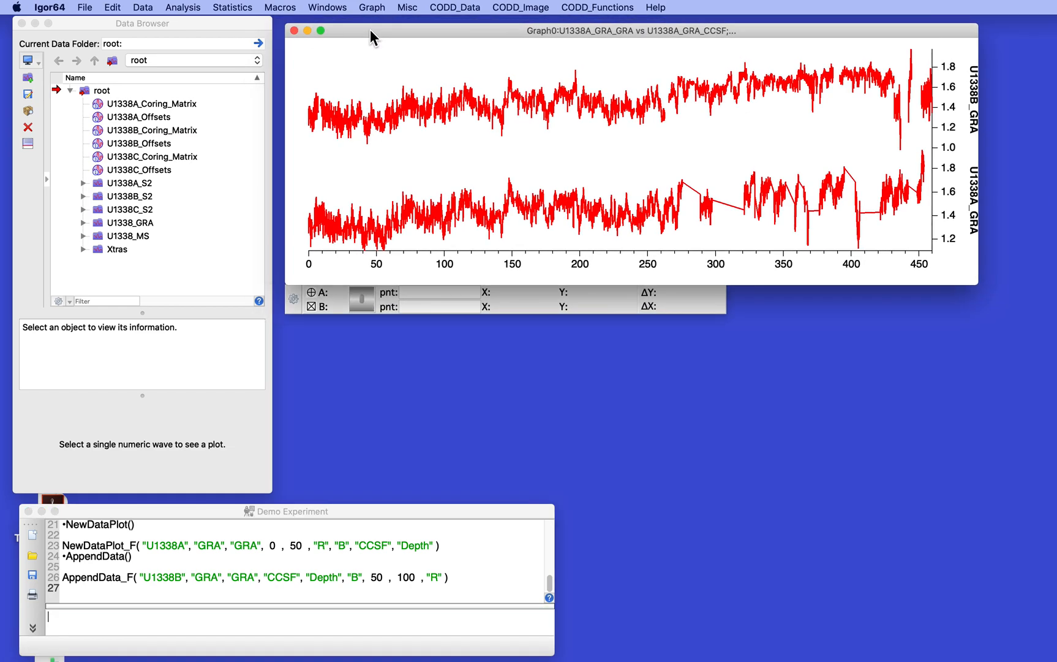
click(294, 30)
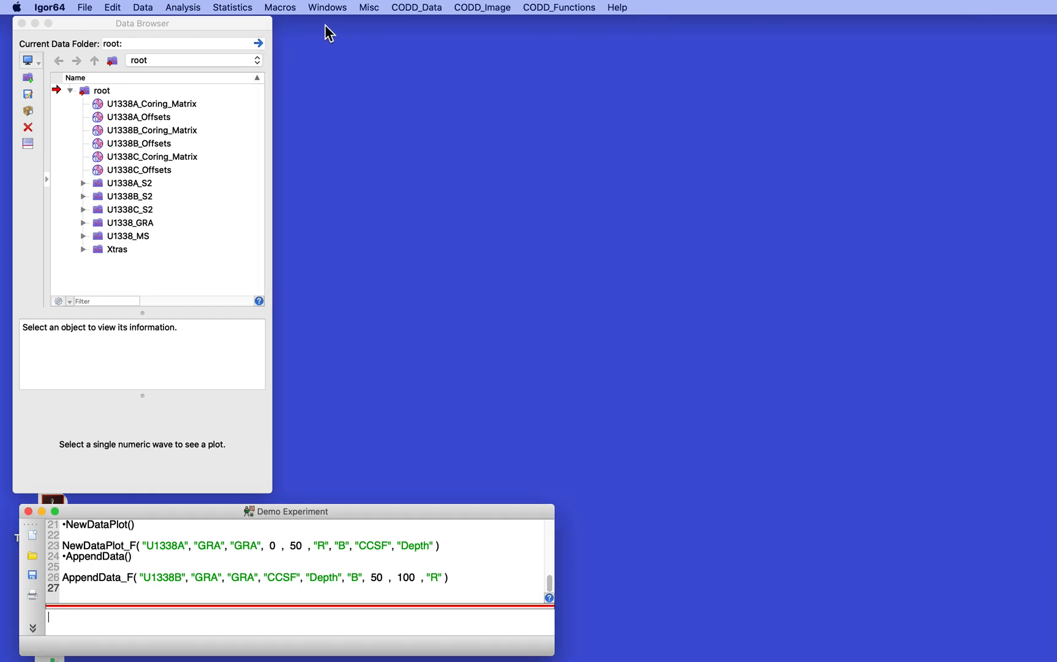
- Create a new Data_MultiPlot of U1338A and U1338B GRA data on the CCSF scale with MultiAxis plotting, and move the graph beside the Data Browser
click(410, 7)
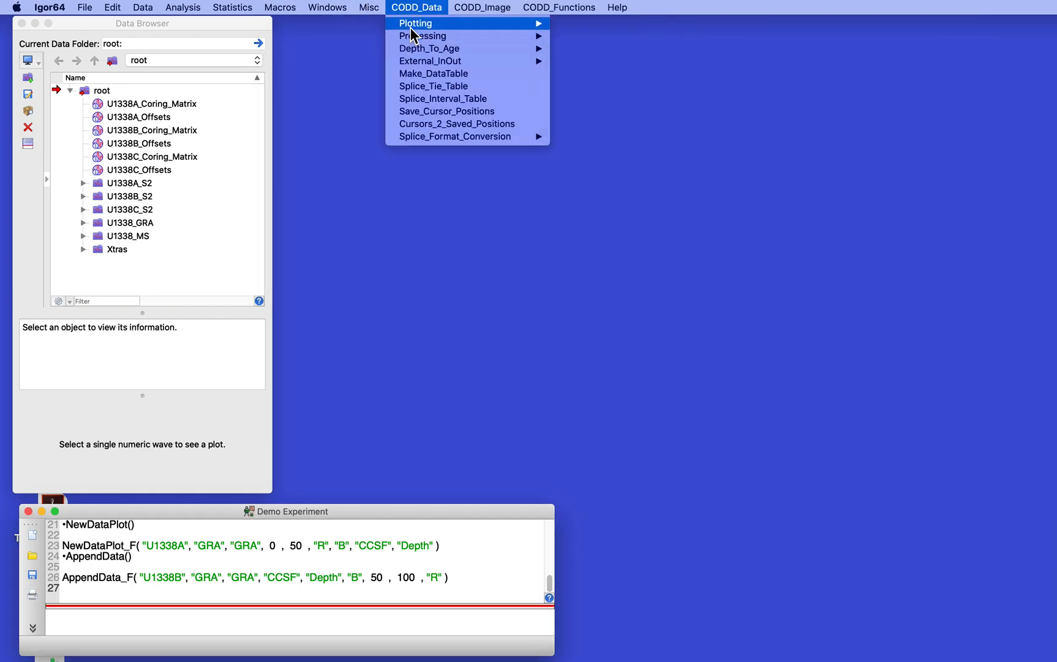
mouse_move(409, 27)
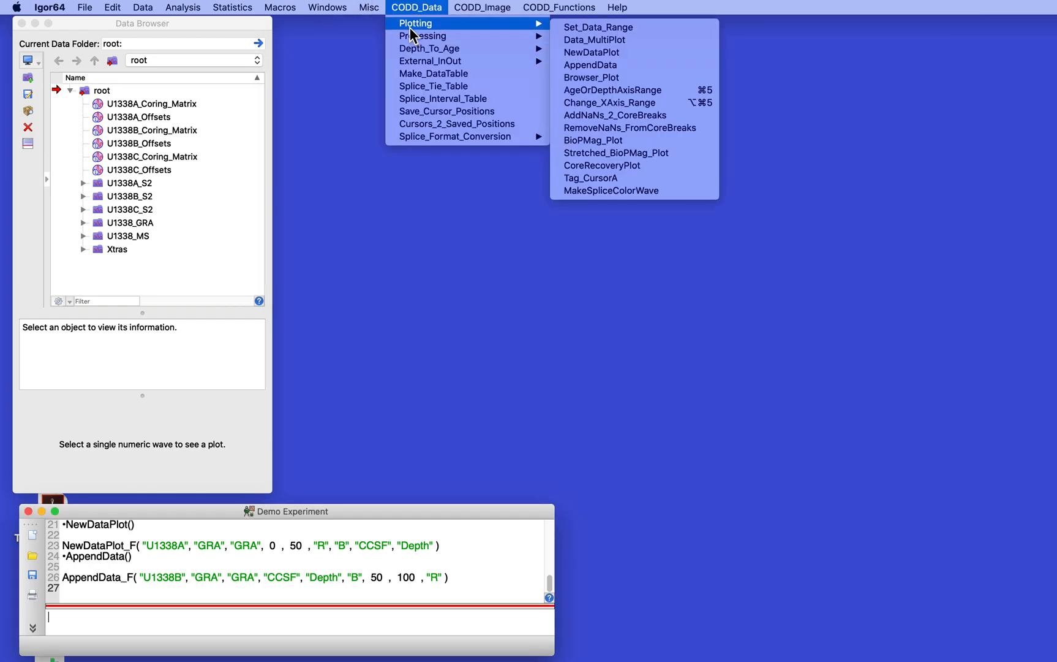
click(631, 41)
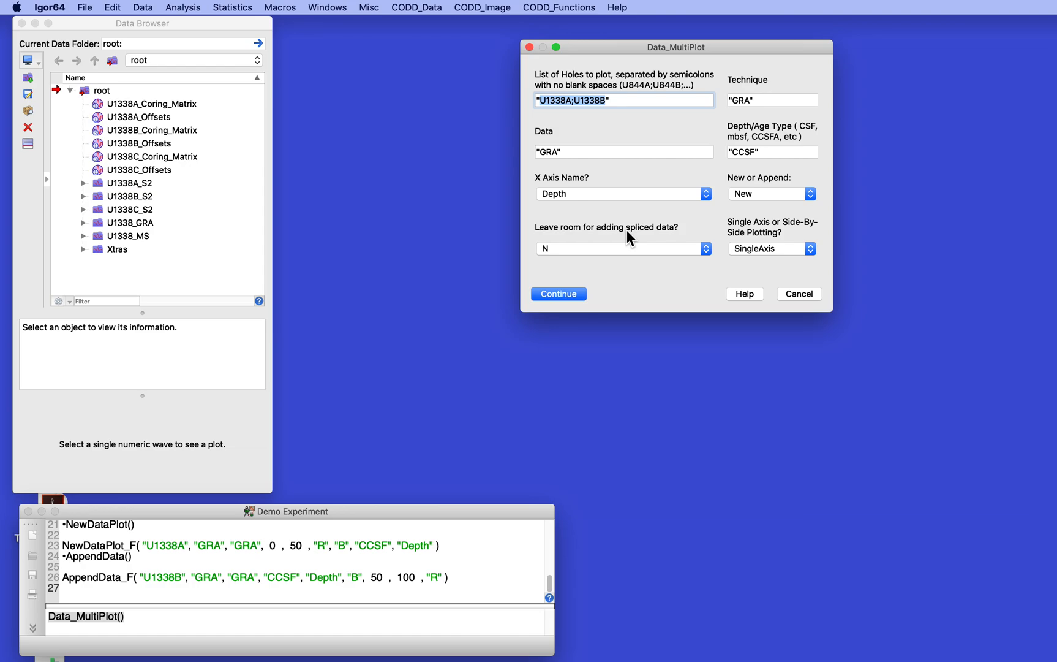
click(623, 249)
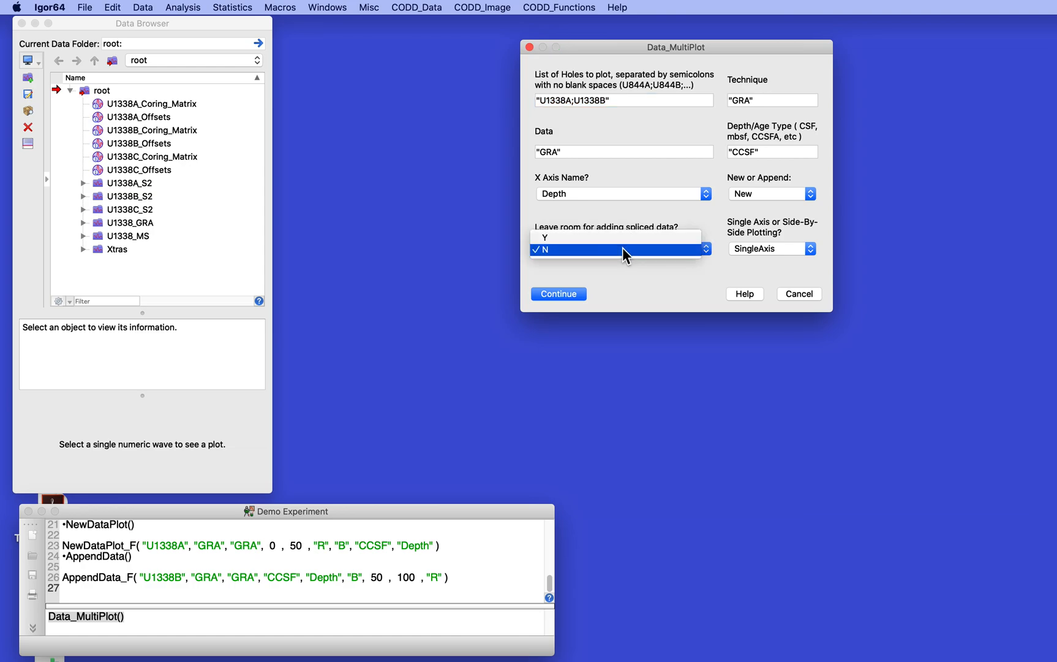
click(623, 248)
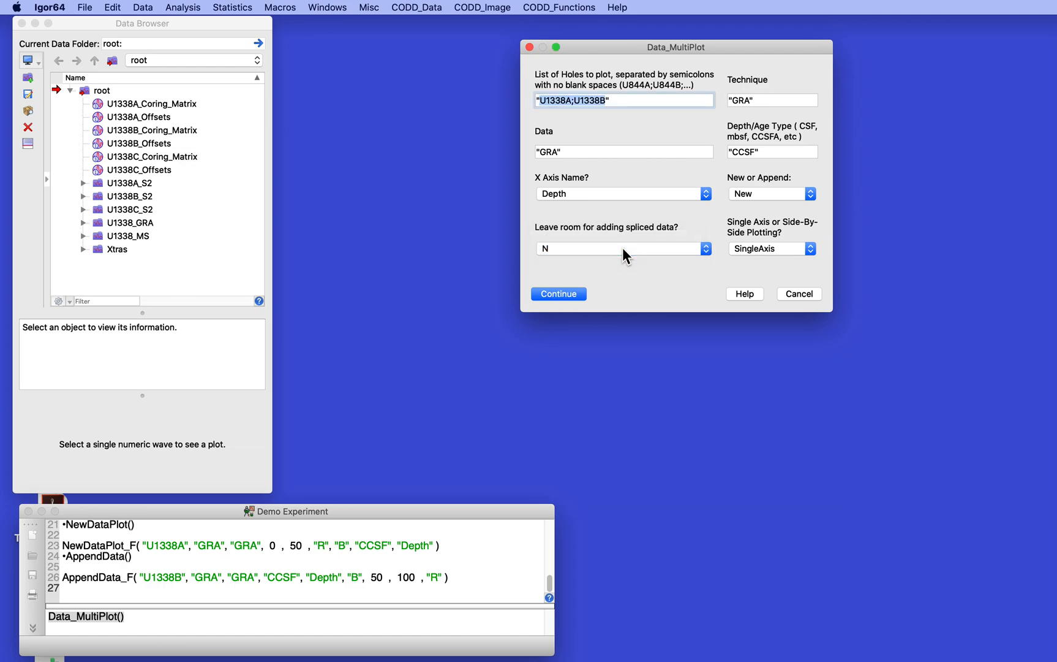
click(765, 248)
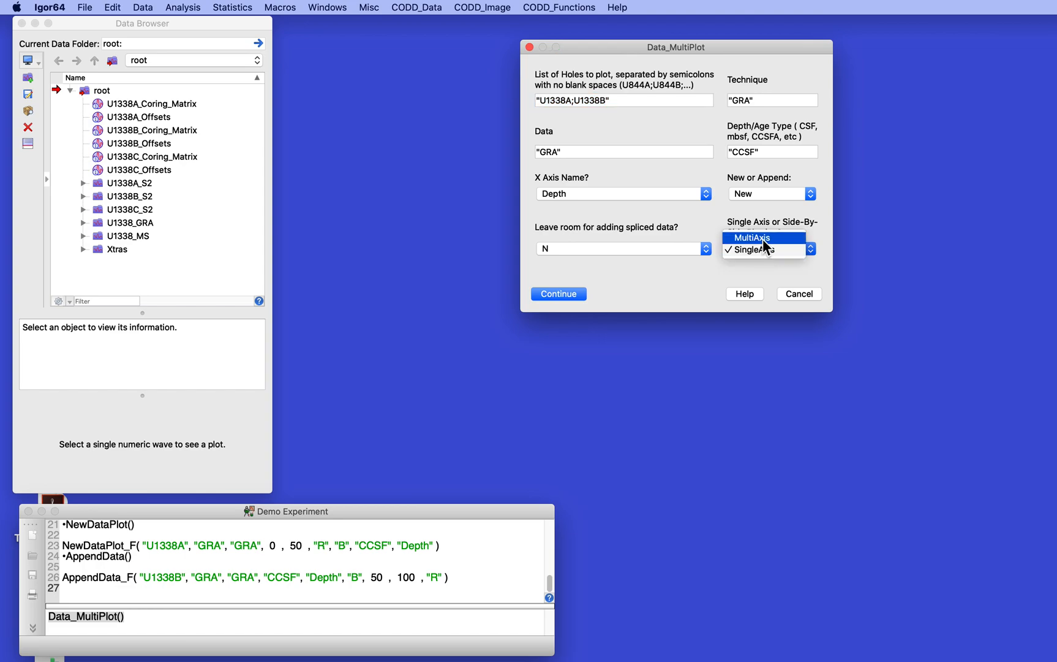
click(764, 239)
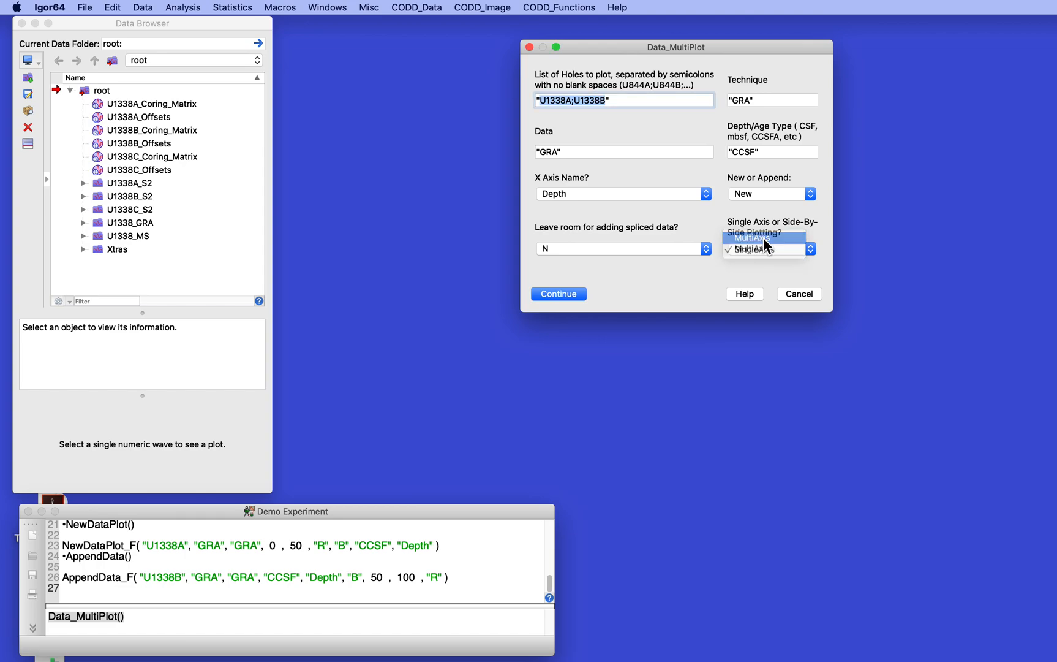
click(559, 293)
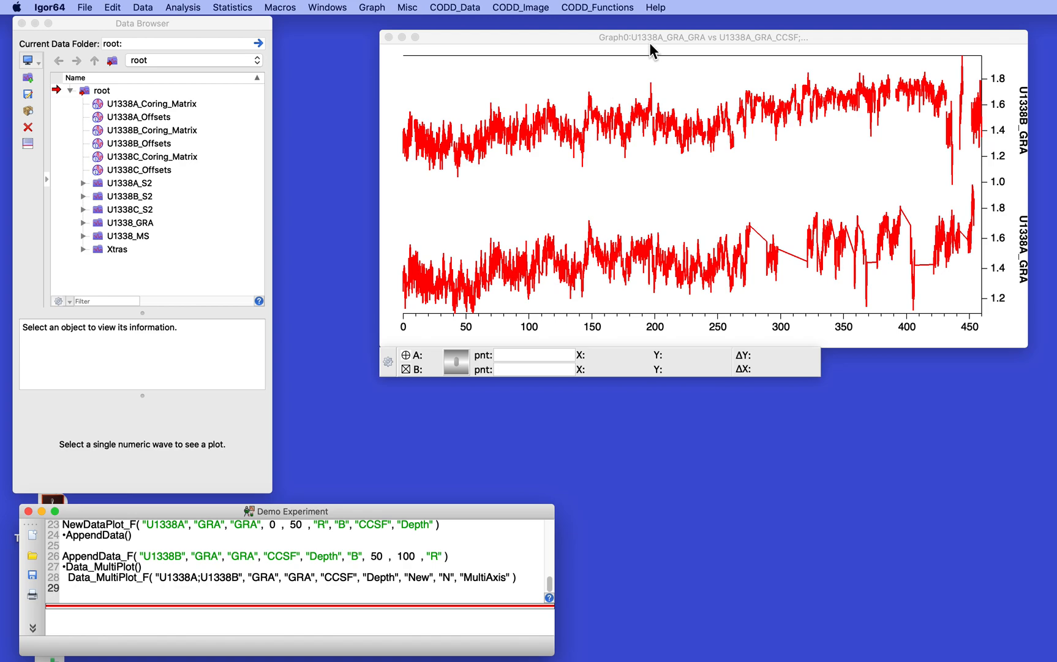
drag(646, 36, 544, 30)
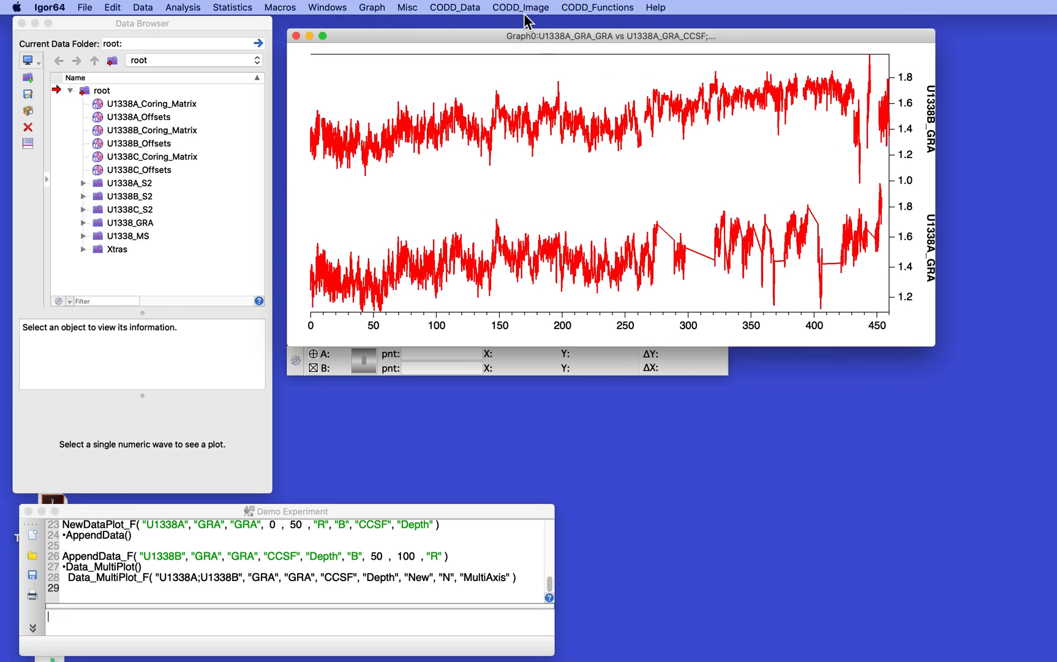
- Set the GRA data range with Set_Data_Range to upper 1.1 and lower 1.9 for the top graph only
click(464, 8)
mouse_move(465, 24)
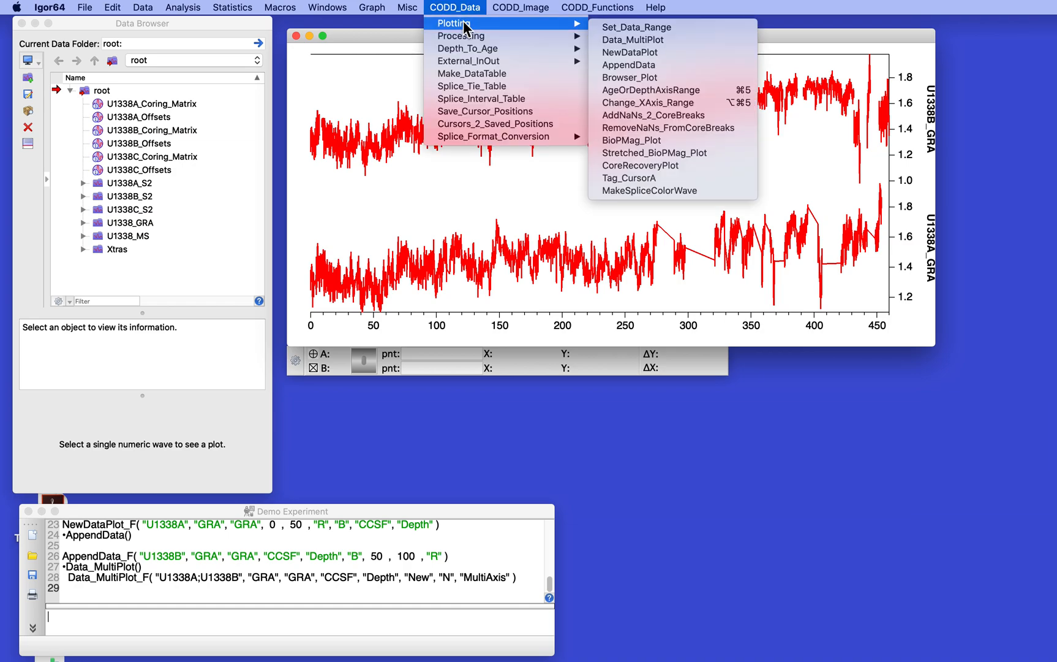
click(661, 27)
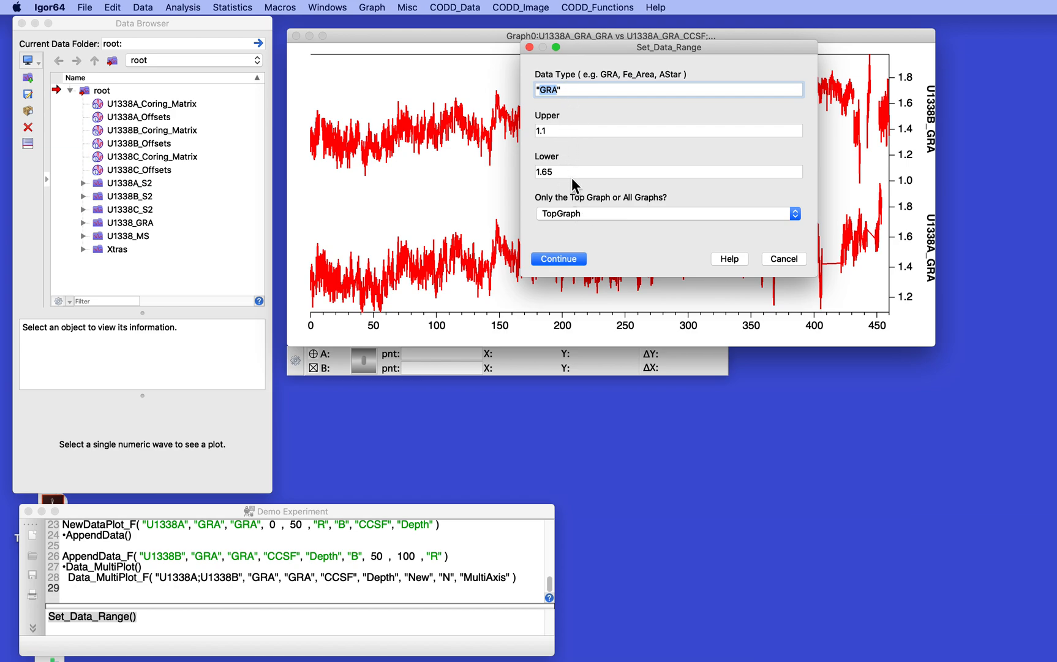
drag(542, 172, 571, 175)
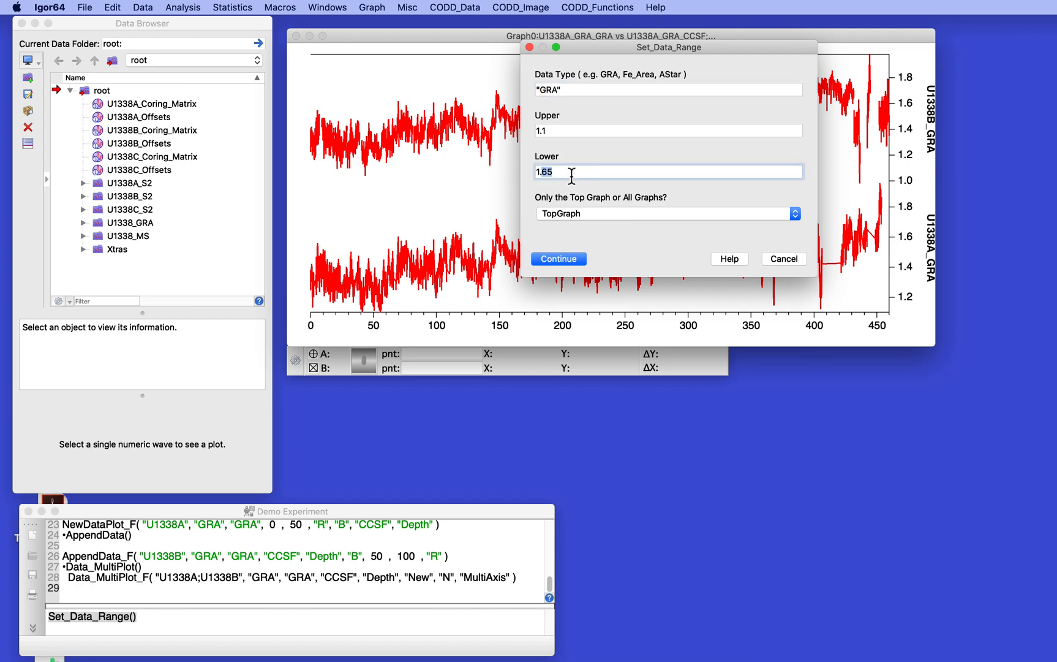
text(9)
click(575, 213)
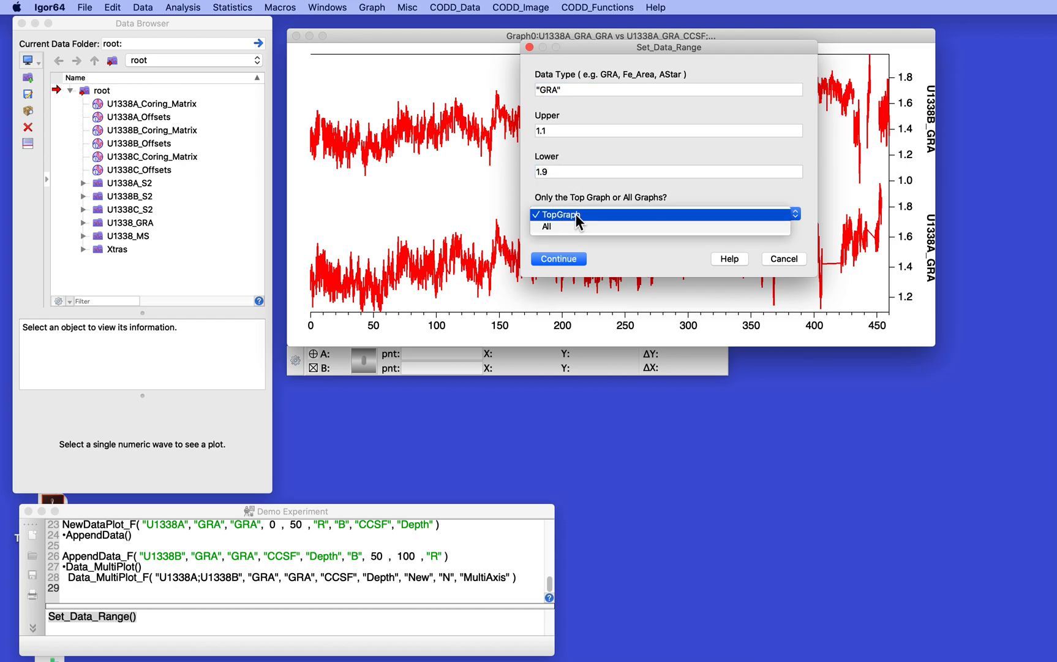
click(575, 214)
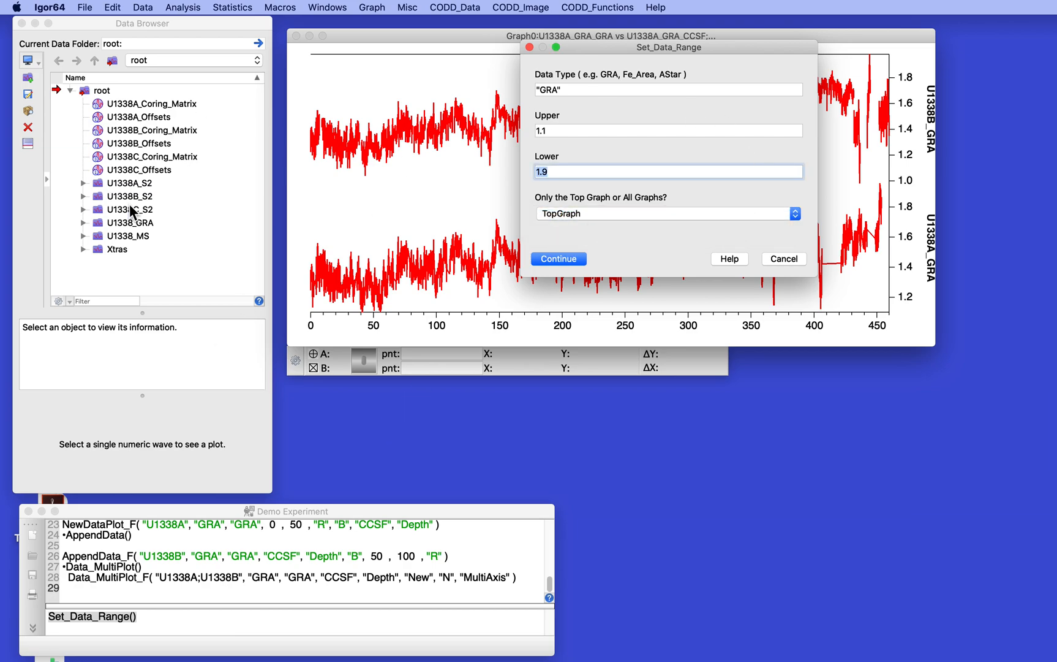
click(559, 258)
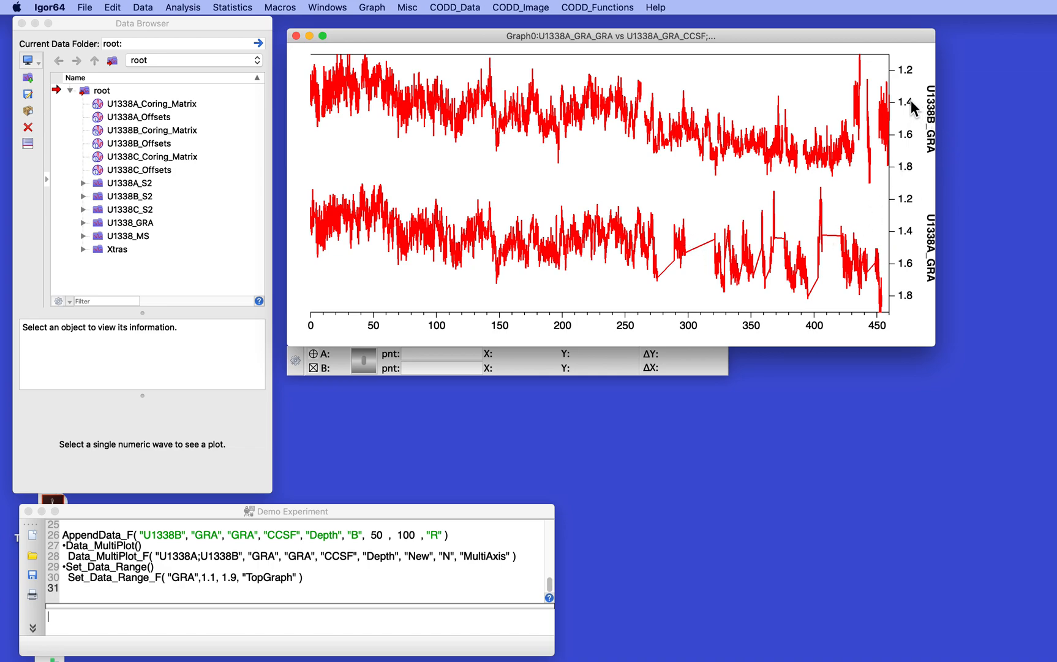
- Rerun the Set_Data_Range_F command from the history with the GRA limits swapped to 1.9 and 1.1 for TopGraph
click(68, 576)
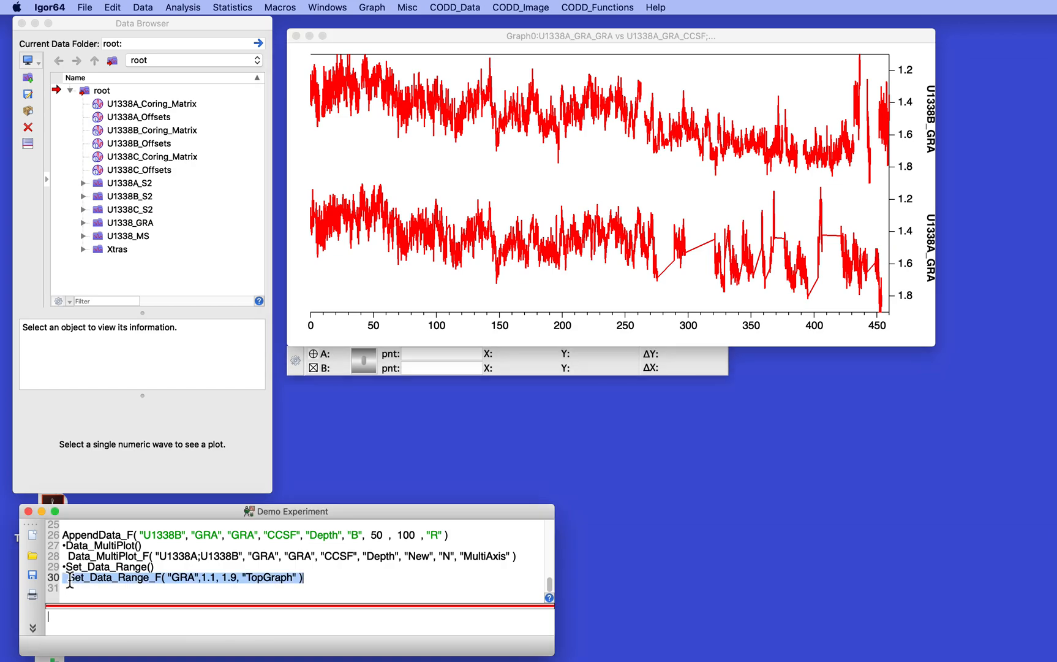
click(201, 620)
double_click(200, 620)
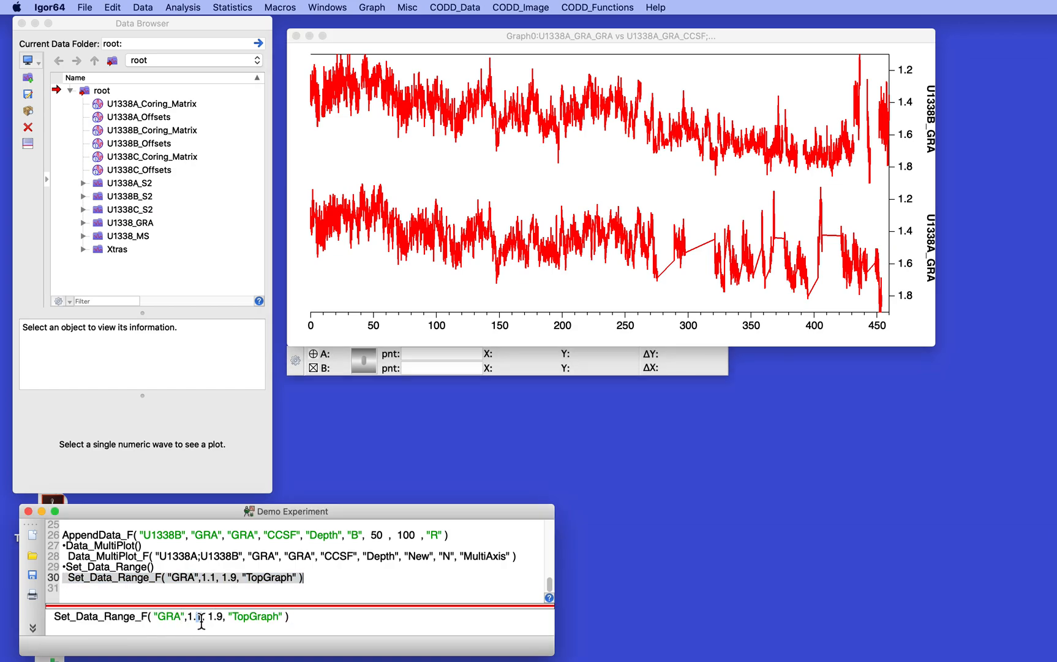
text(9)
double_click(221, 617)
text(1)
key(Return)
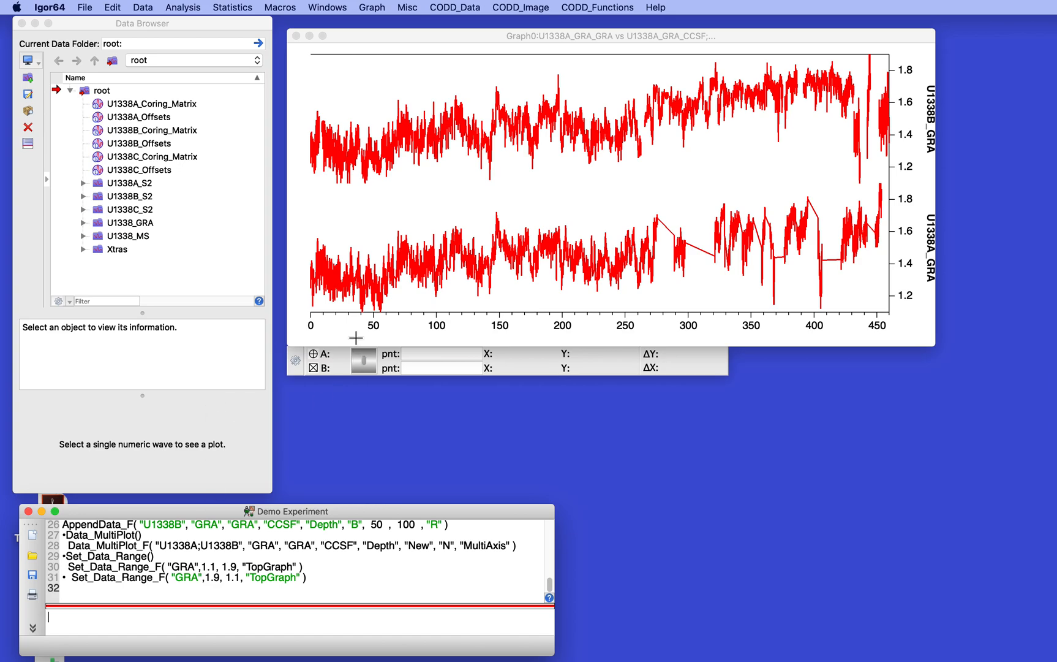
click(456, 6)
mouse_move(459, 24)
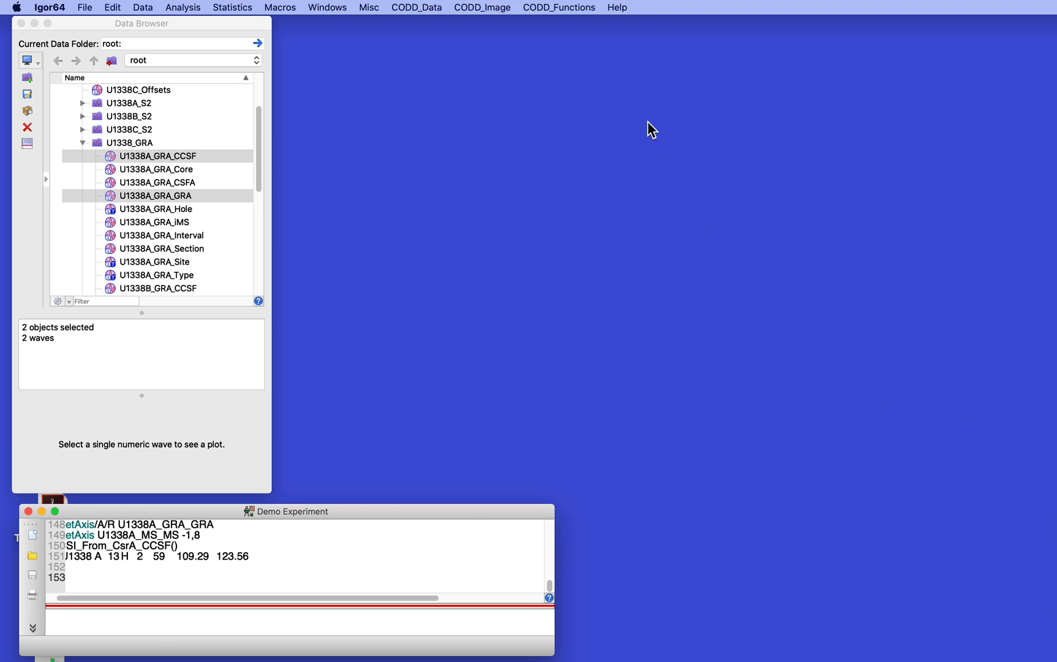
- Create a new Browser_Plot from the selected waves with U1338A_GRA_CCSF as X, U1338A_GRA_GRA as Y, the R axis and X axis name Depth
click(147, 22)
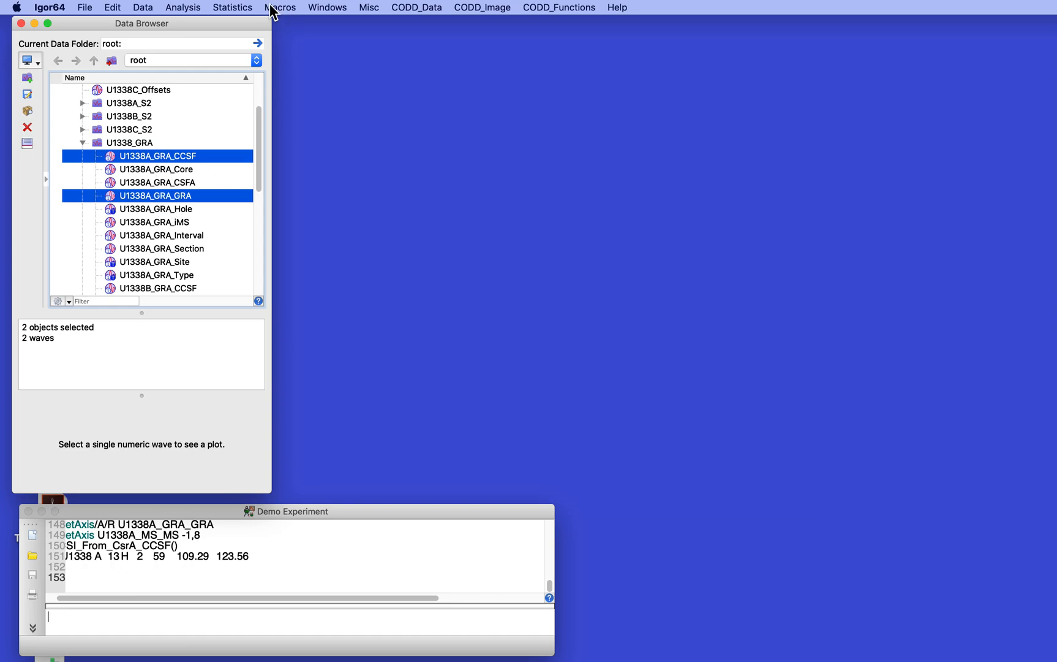
click(412, 7)
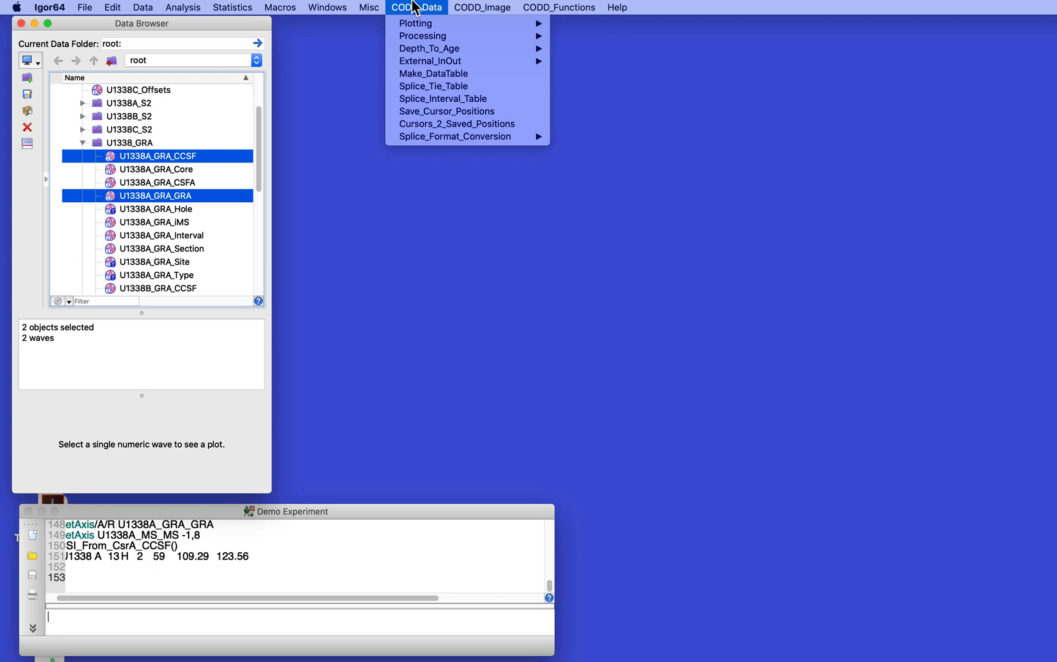
mouse_move(423, 29)
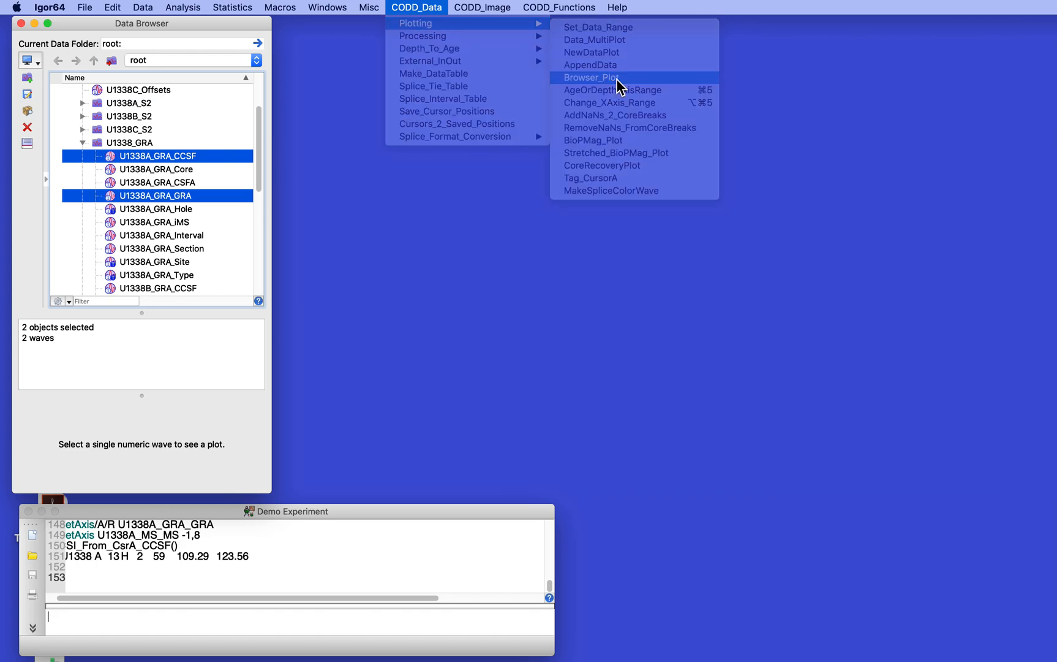
click(619, 78)
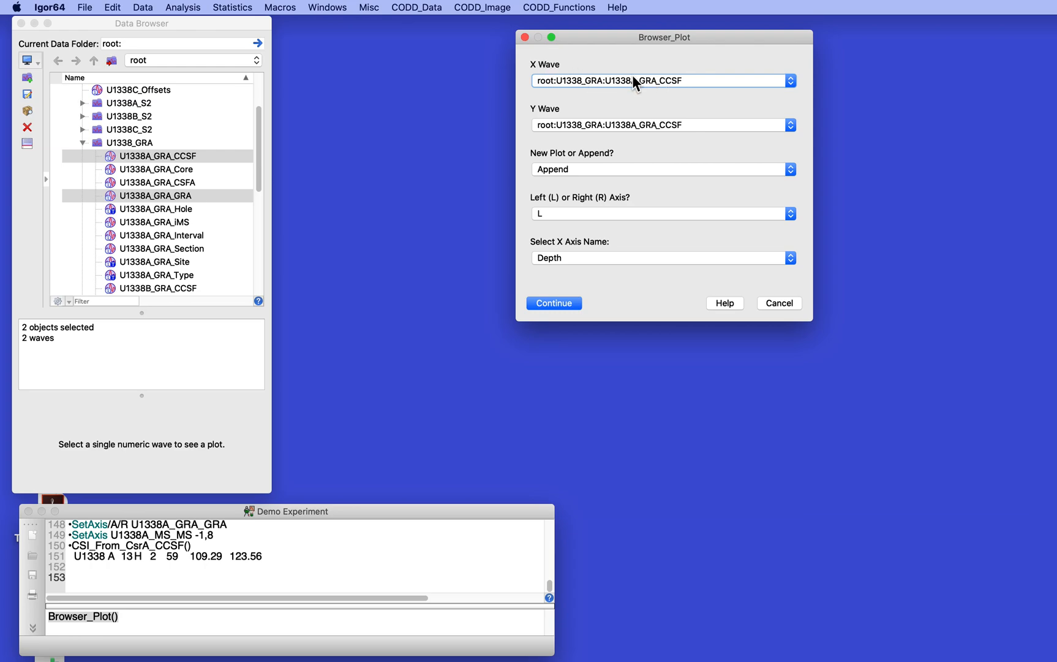
click(646, 123)
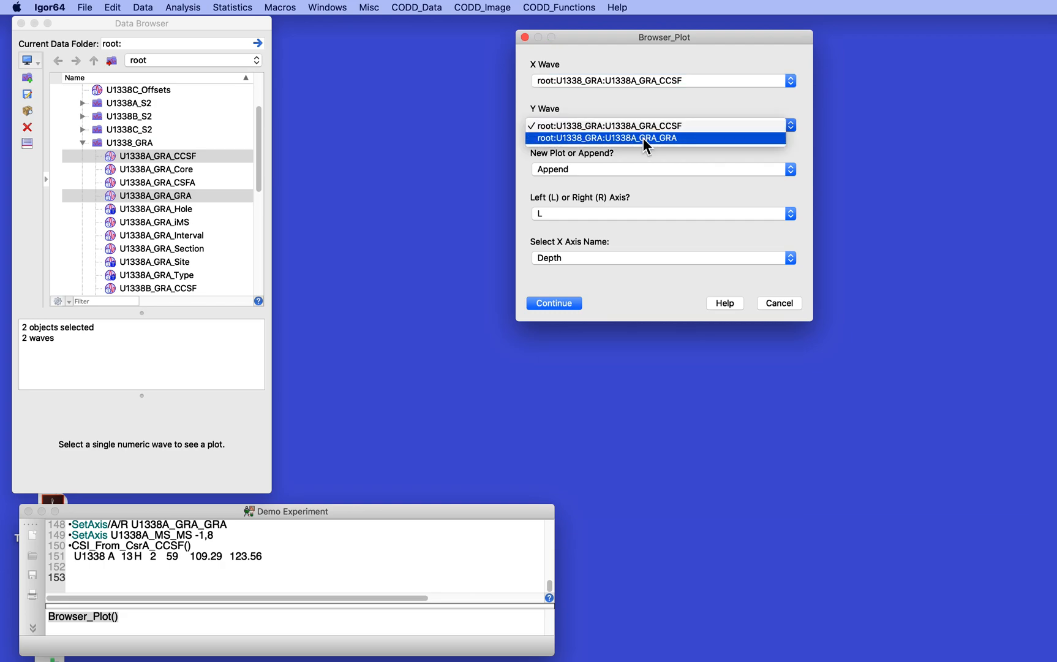
click(643, 138)
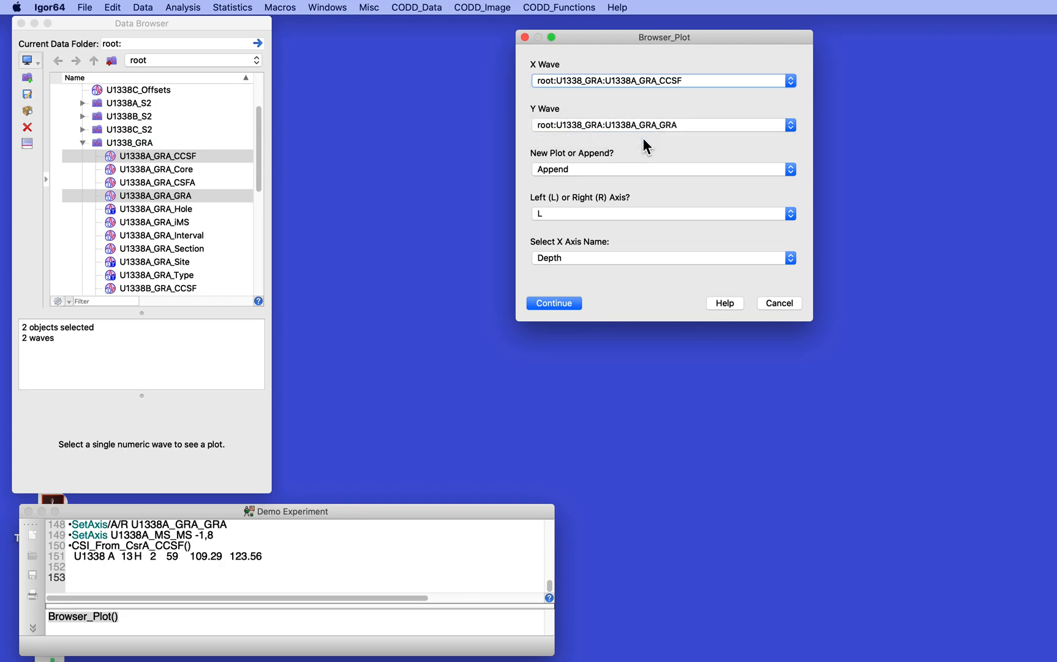
click(626, 169)
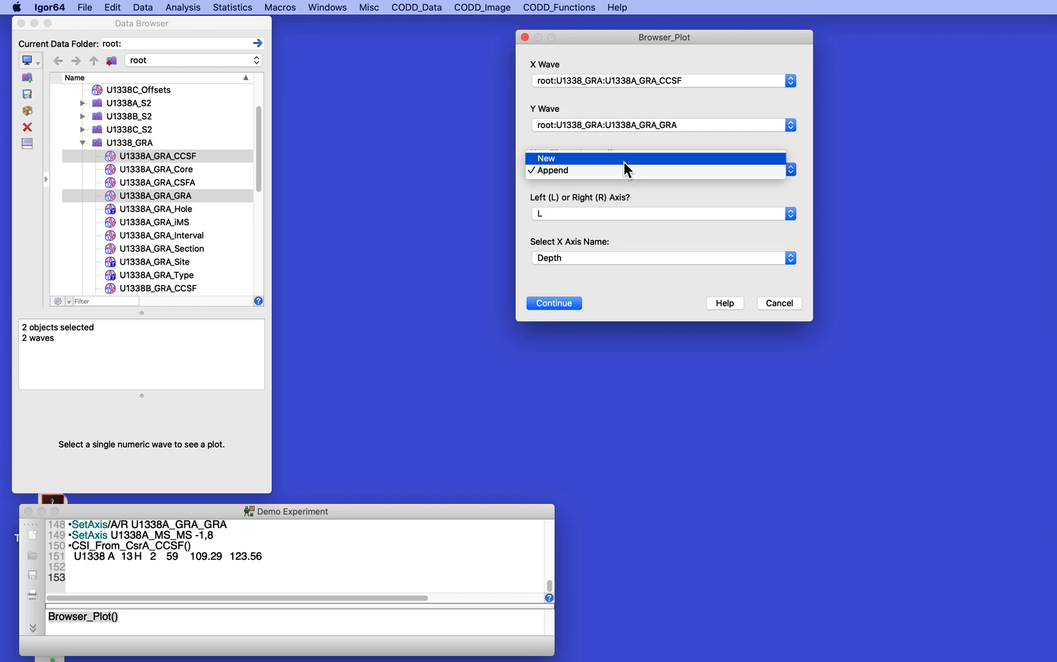
click(623, 160)
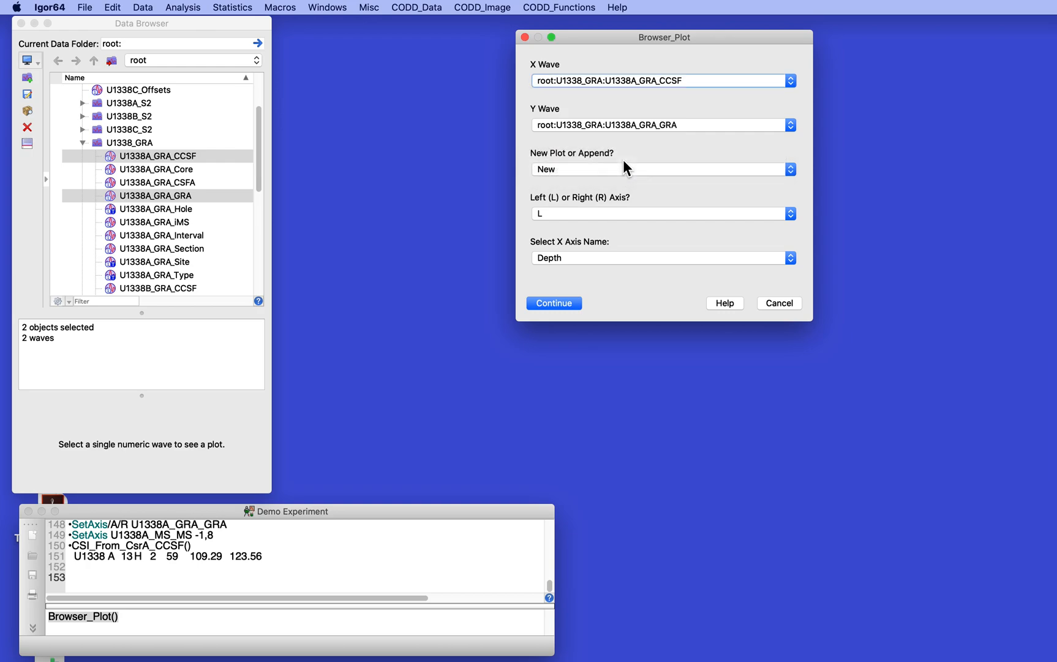
click(603, 211)
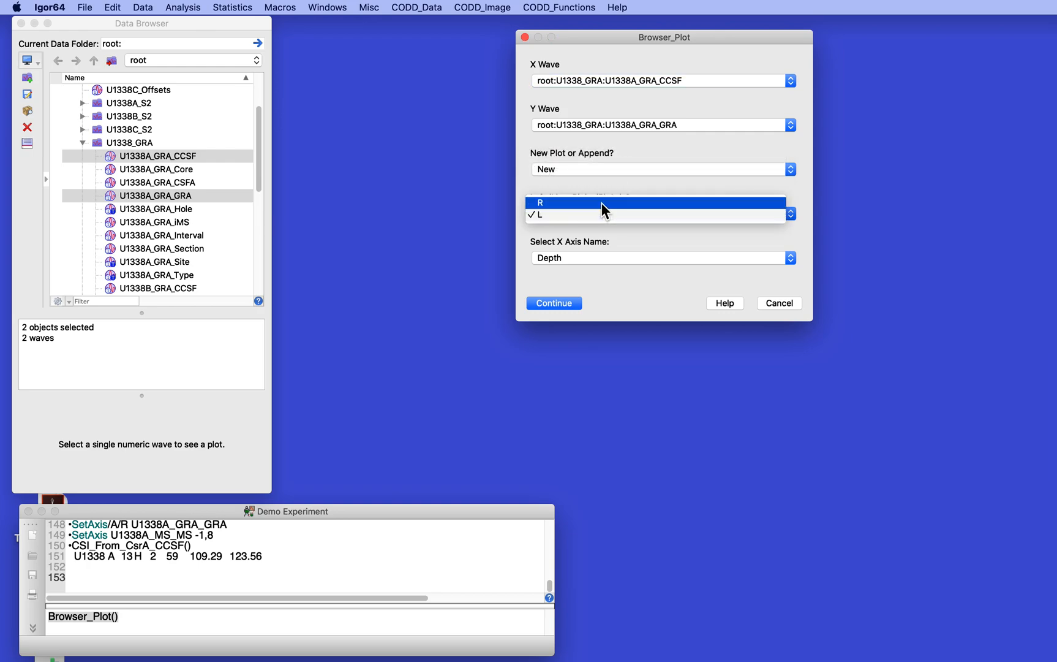
click(601, 202)
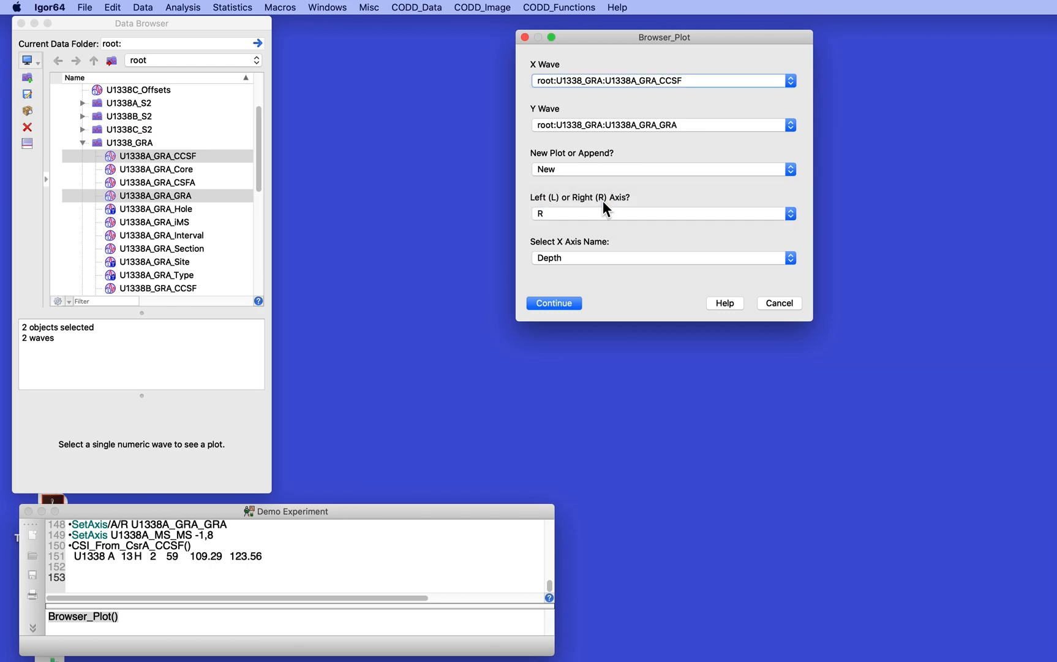
click(553, 303)
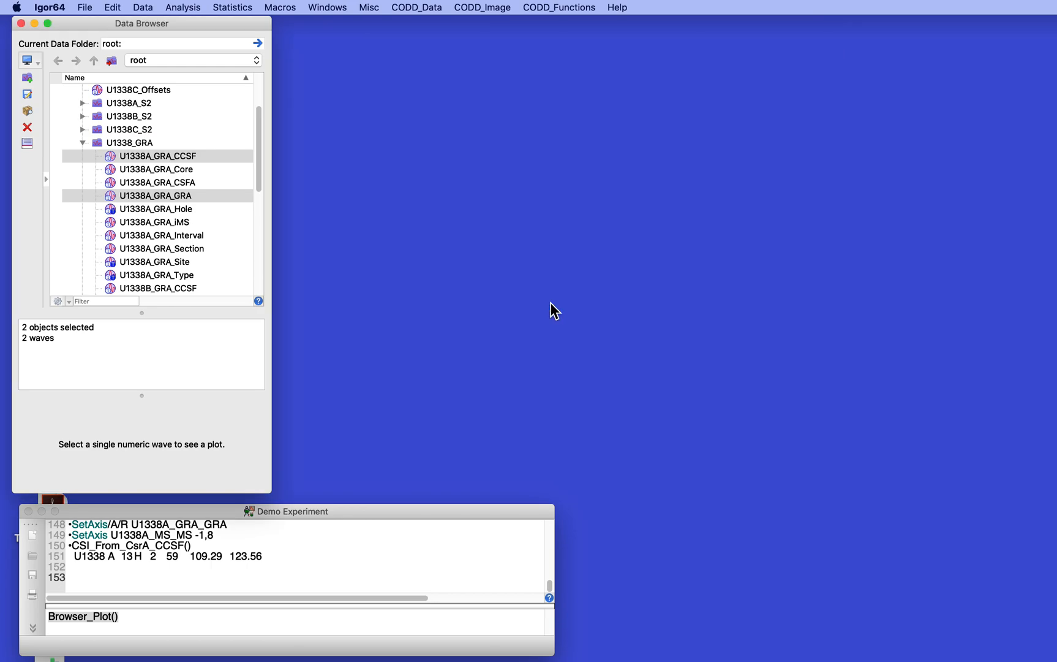